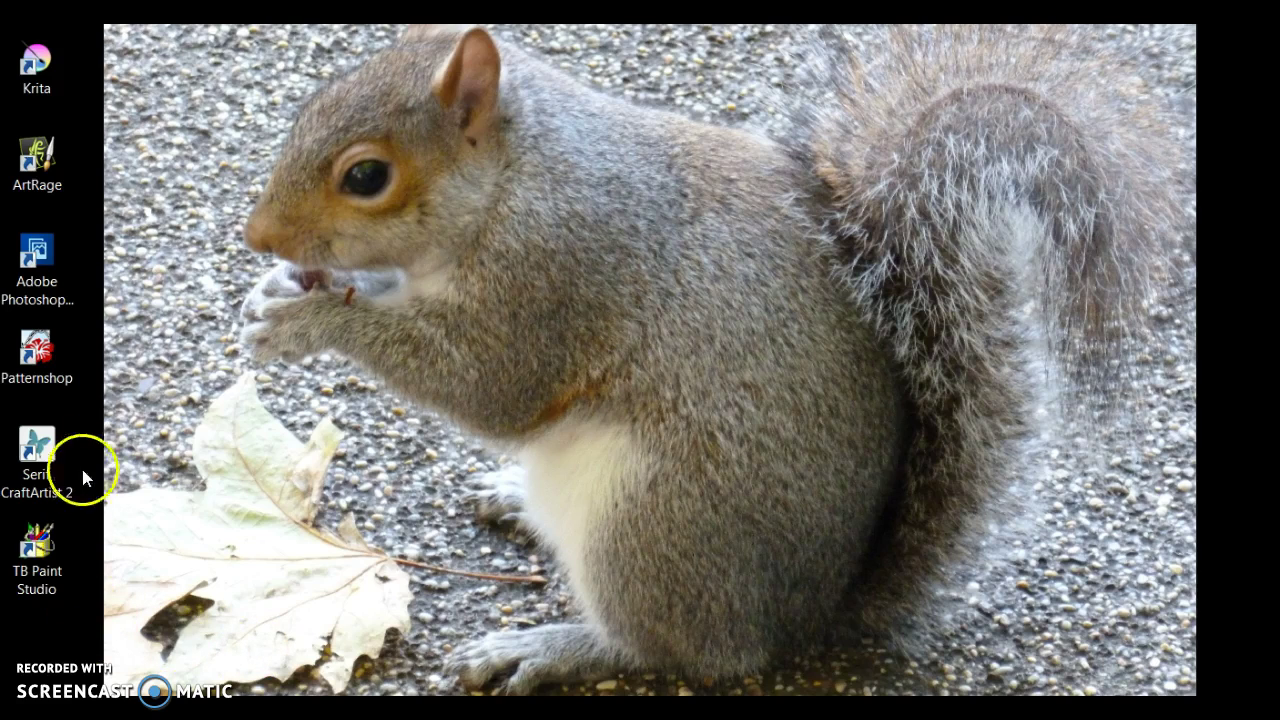
Launch ArtRage and resize the painting to the 8by10 300dpi preset, 2400 by 3000 px at 300 pixels per inch.
double_click(42, 186)
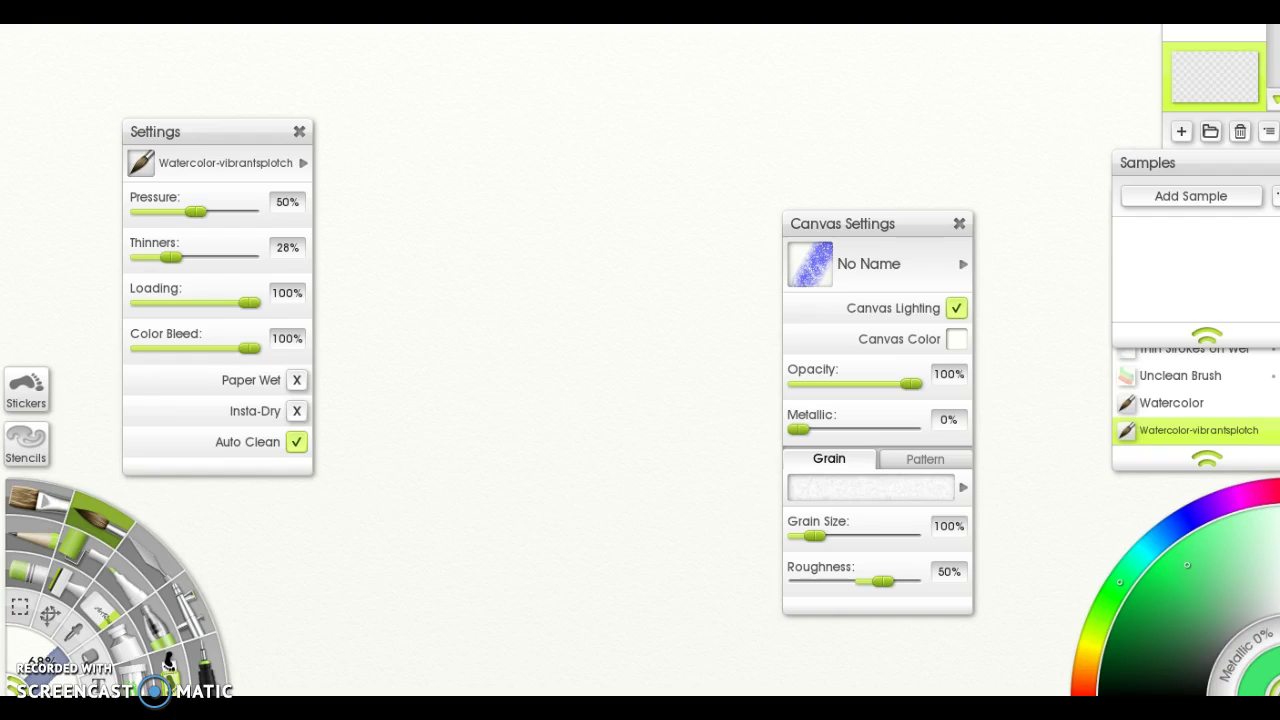
key("alt+e")
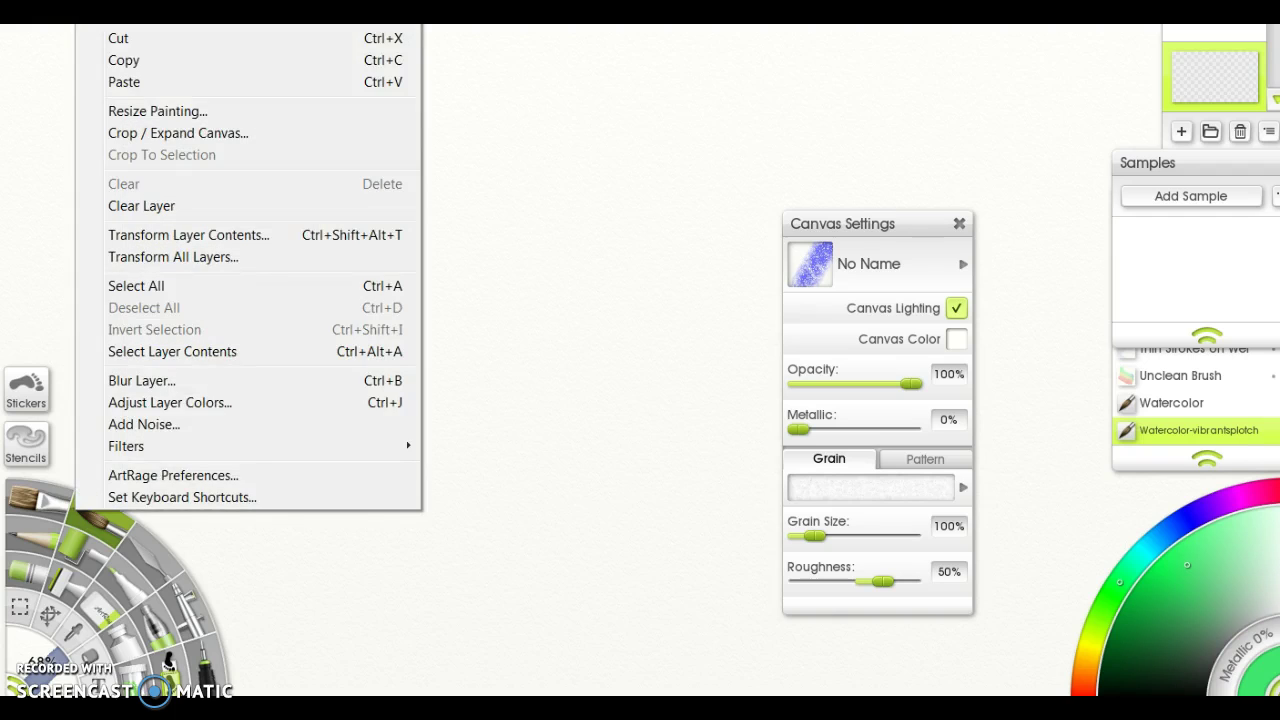
left_click(157, 111)
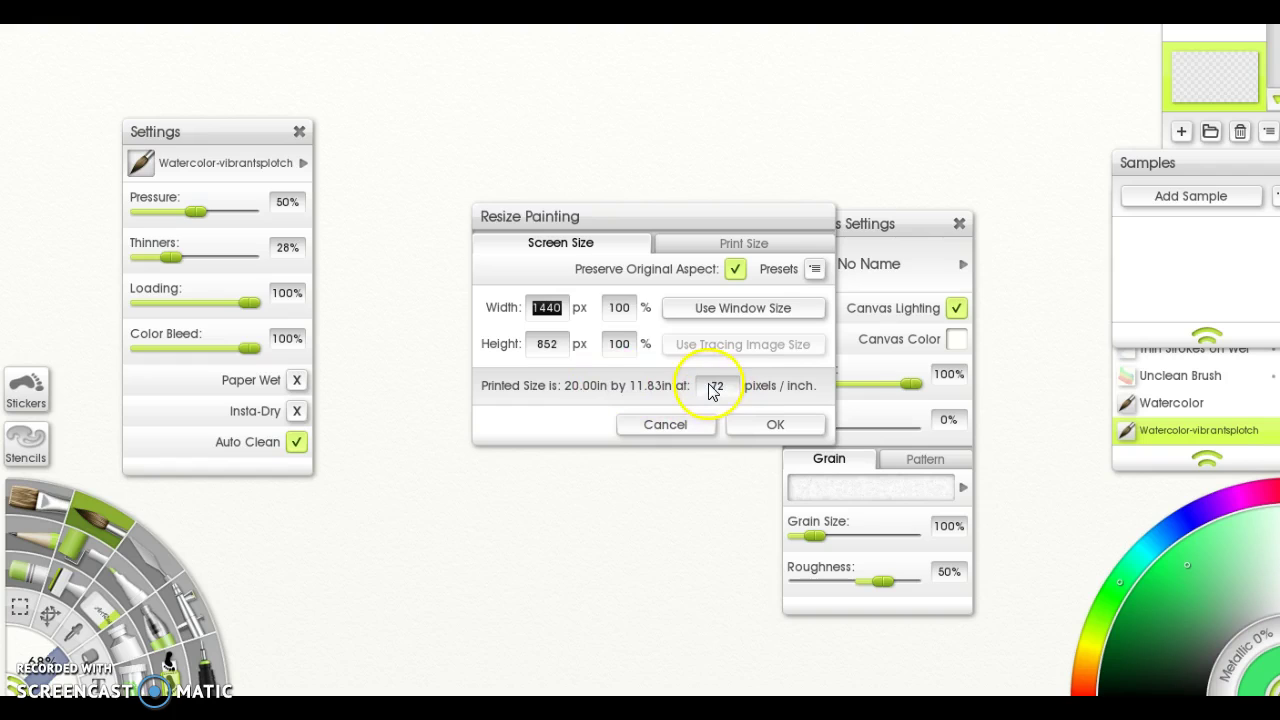
left_click(816, 270)
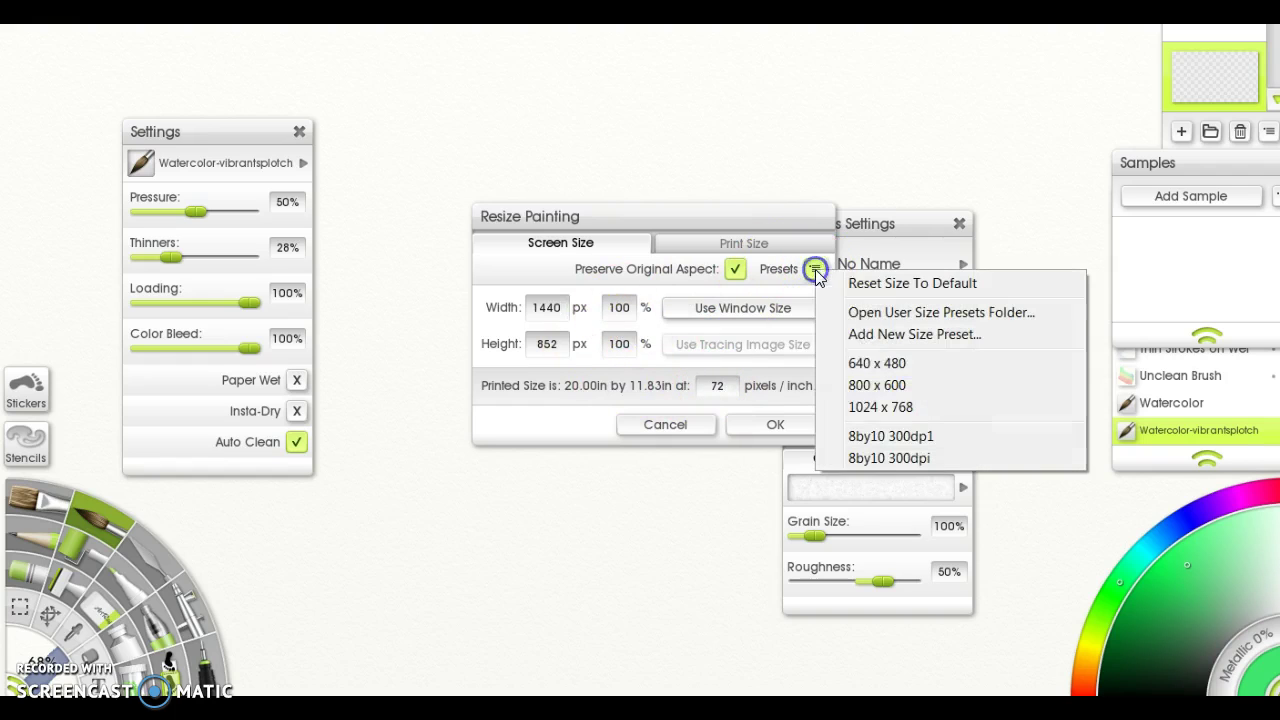
left_click(882, 460)
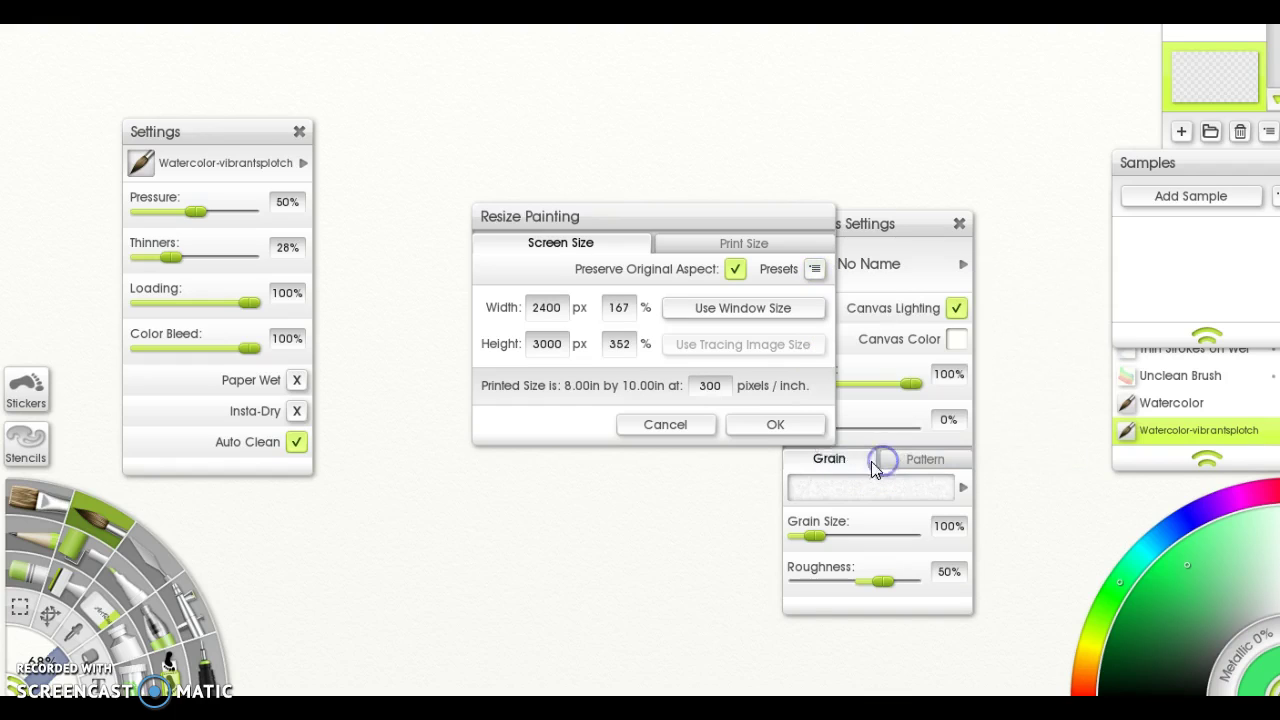
left_click(776, 425)
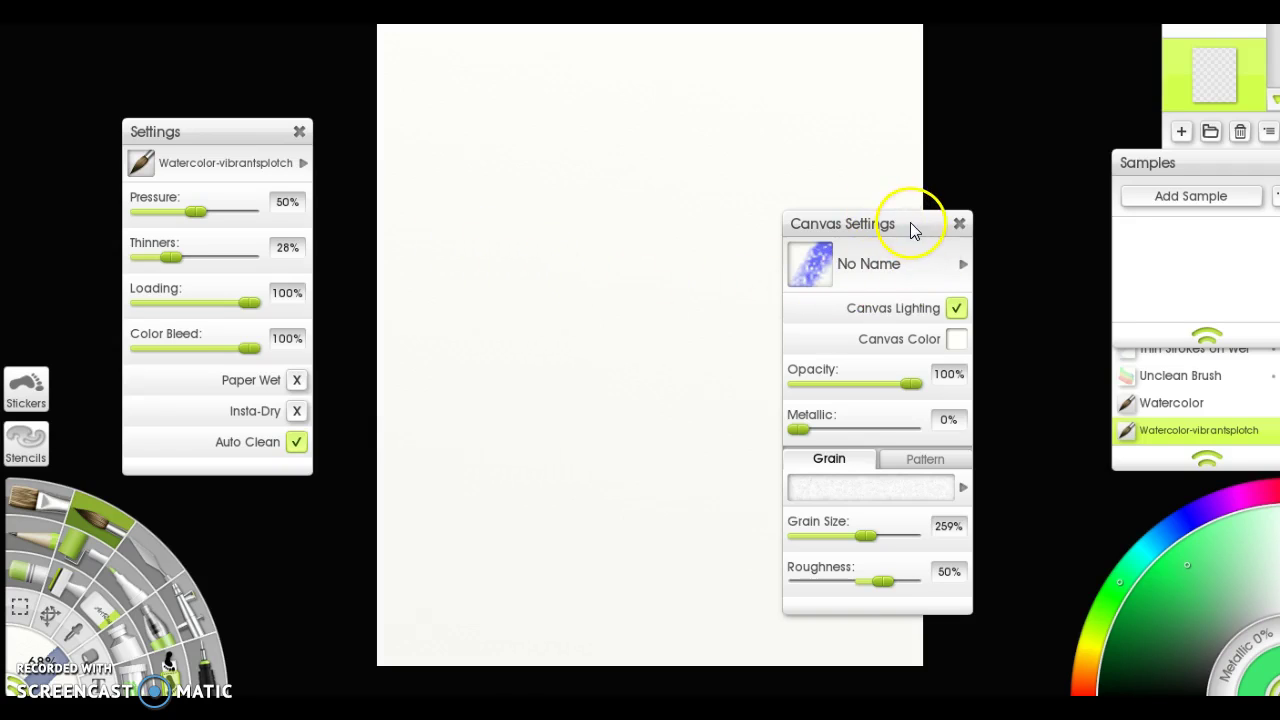
Move the canvas settings clear of the page and choose the Thick Liner inking pen with black as its colour.
left_click_drag(918, 225, 1069, 238)
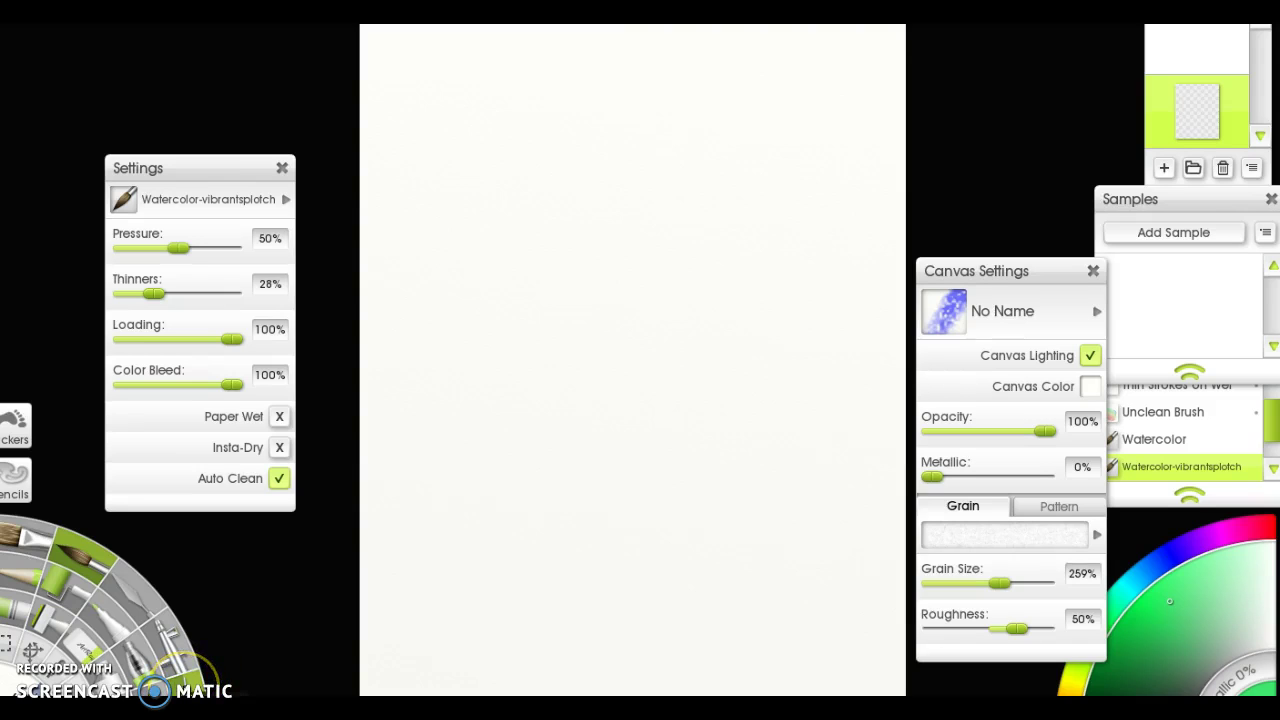
left_click(184, 684)
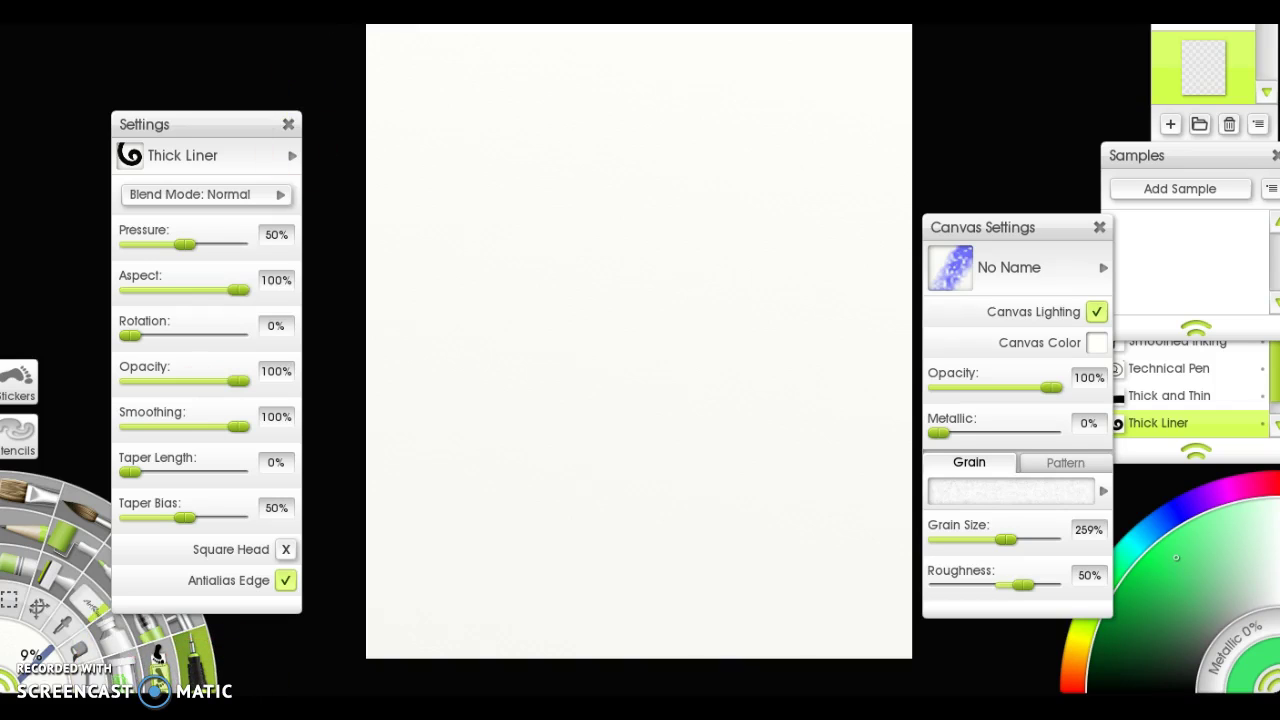
left_click_drag(1031, 227, 1042, 135)
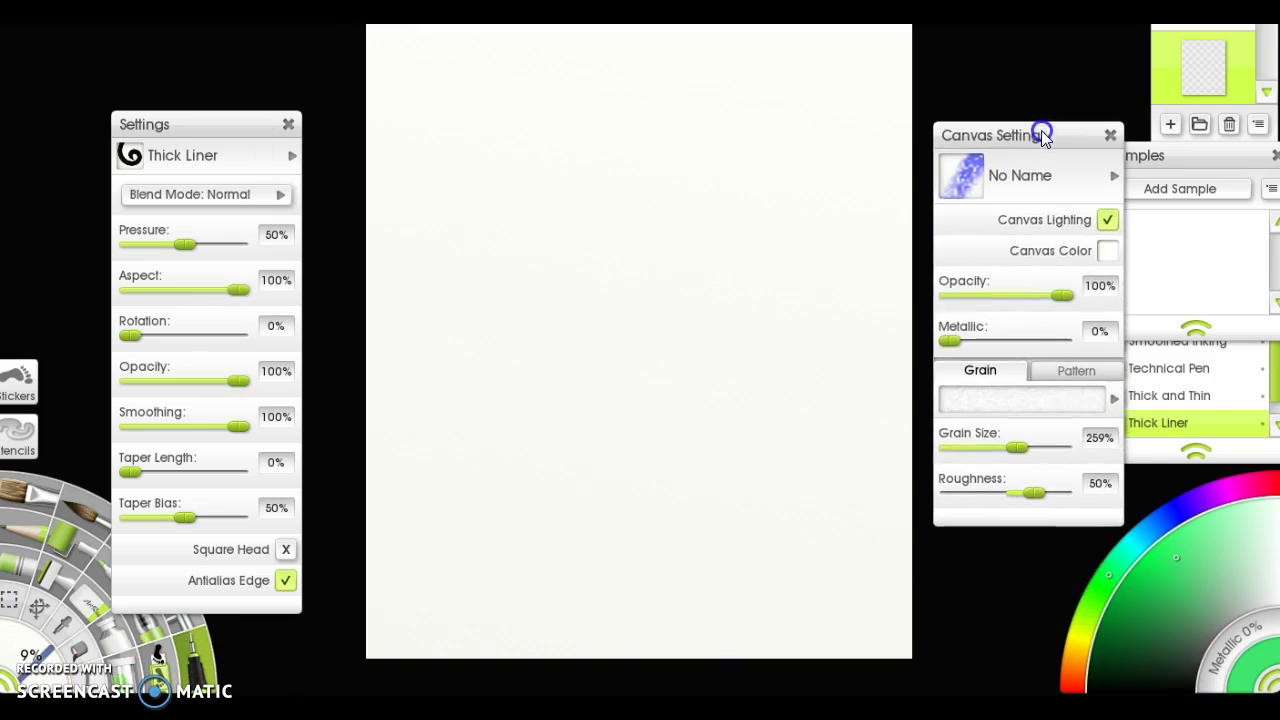
left_click(1080, 632)
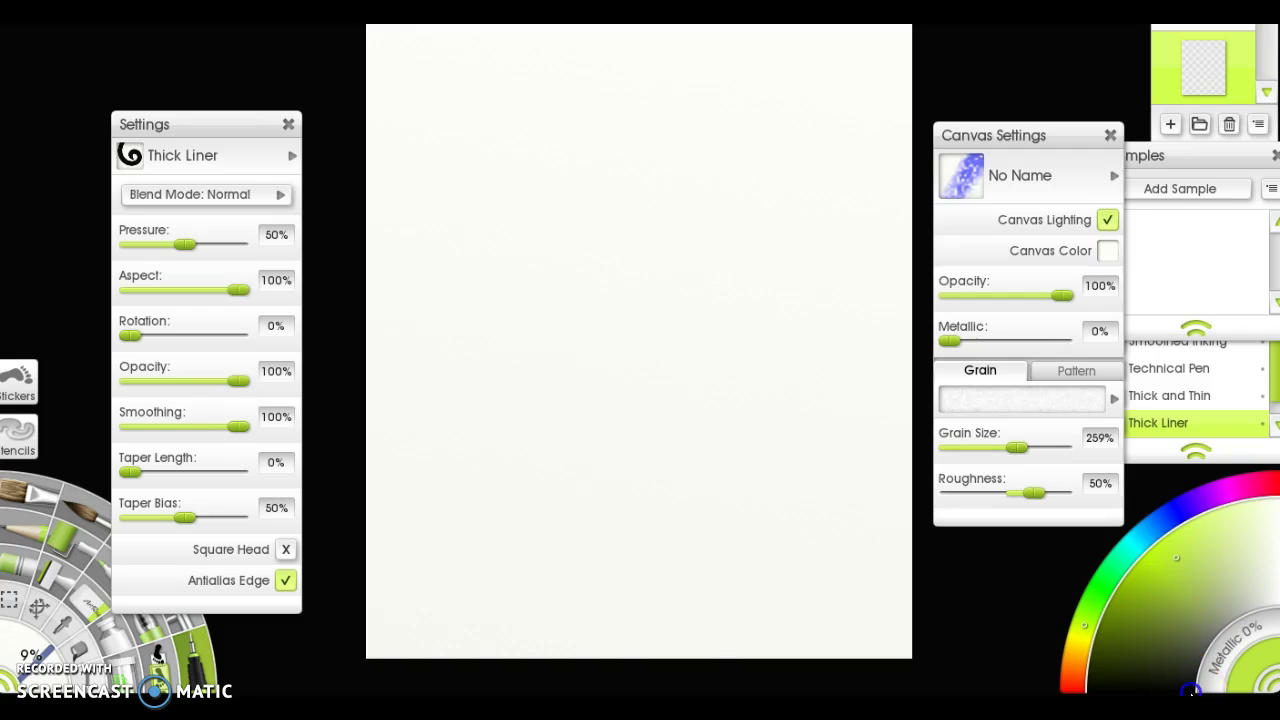
left_click(1189, 690)
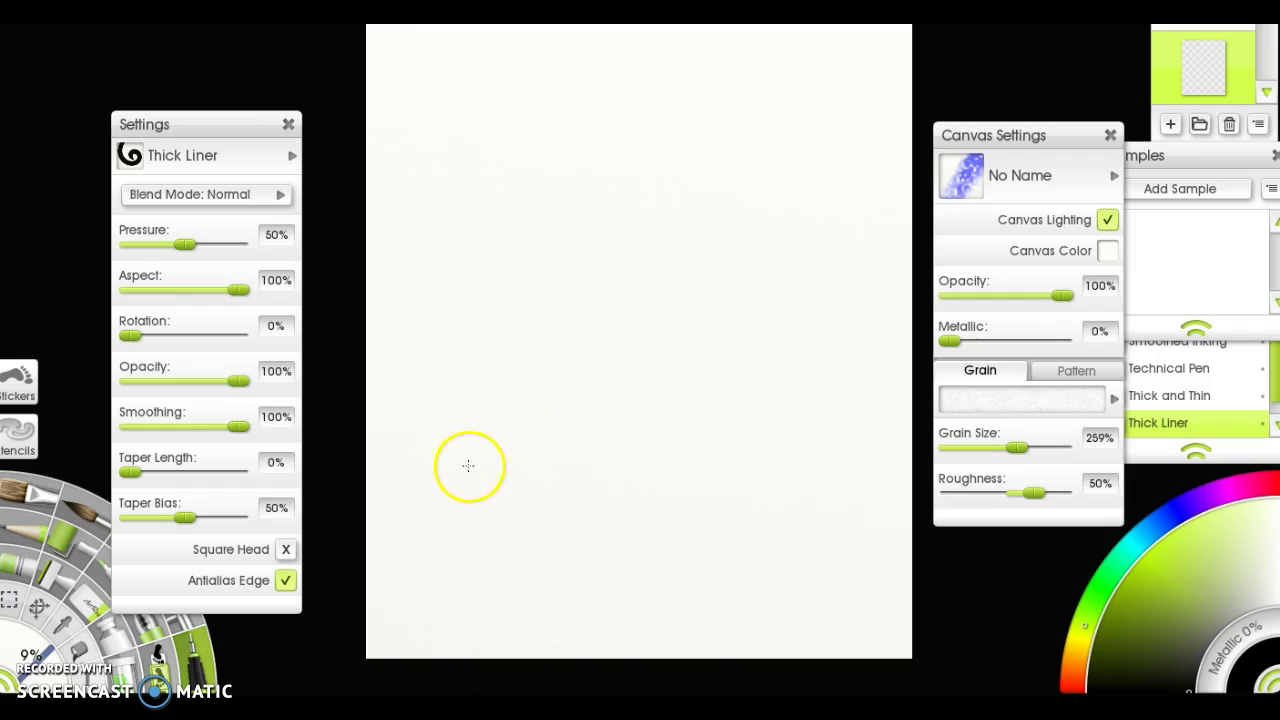
Draw a slanted leaf outline with a curved stem and a central vein in the lower half of the canvas.
mouse_move(467, 465)
left_mouse_down()
mouse_move(655, 303)
mouse_move(697, 288)
mouse_move(649, 374)
mouse_move(493, 463)
mouse_move(423, 648)
left_mouse_up()
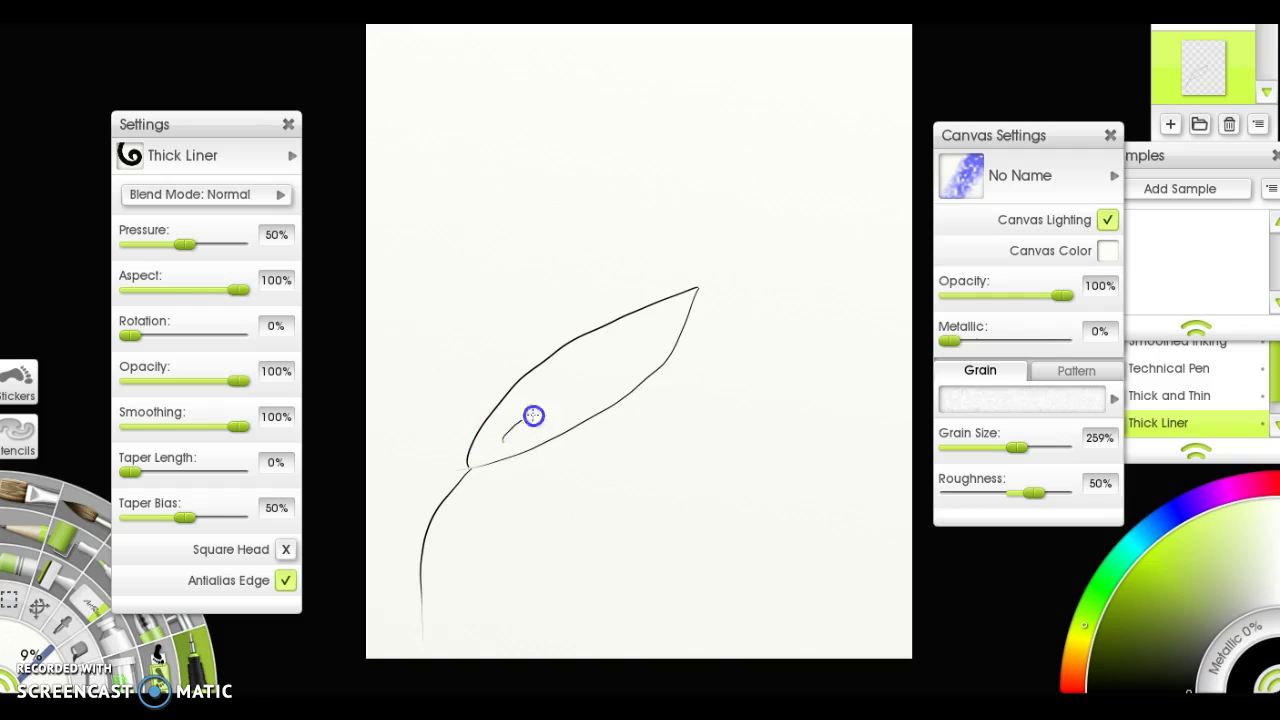
mouse_move(665, 340)
left_mouse_down()
mouse_move(608, 363)
mouse_move(503, 440)
left_mouse_up()
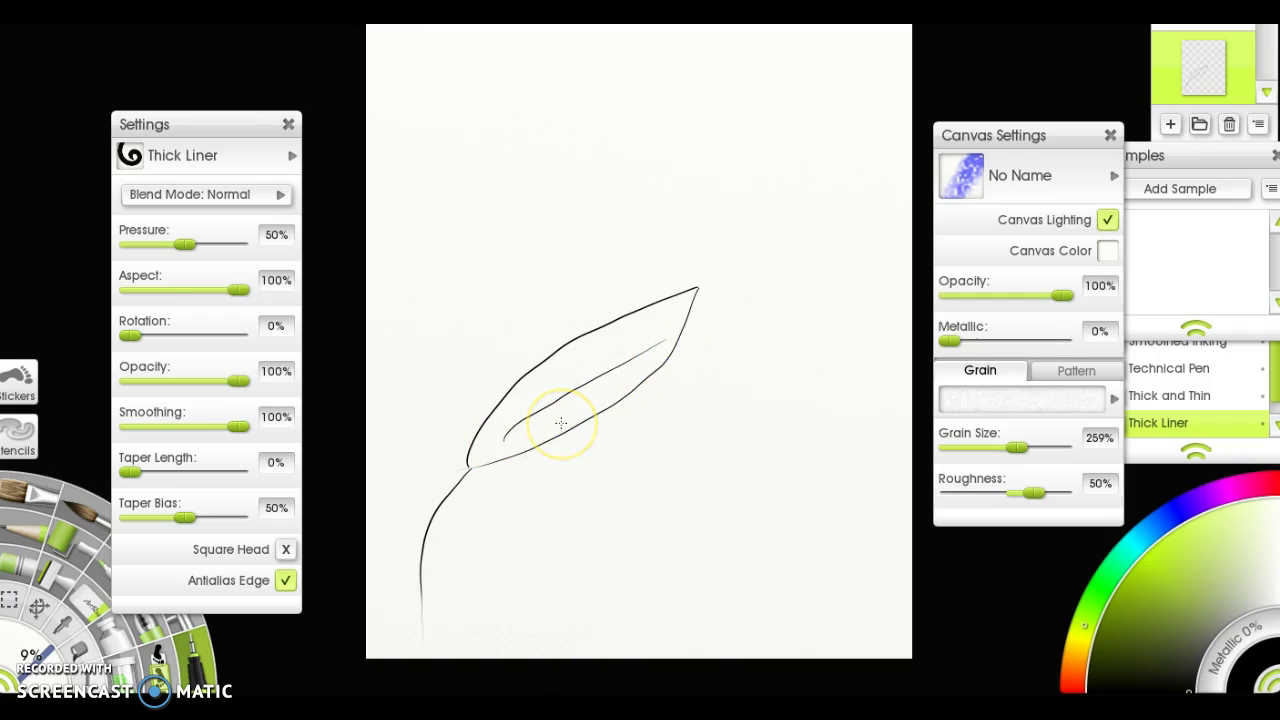
key("ctrl+z")
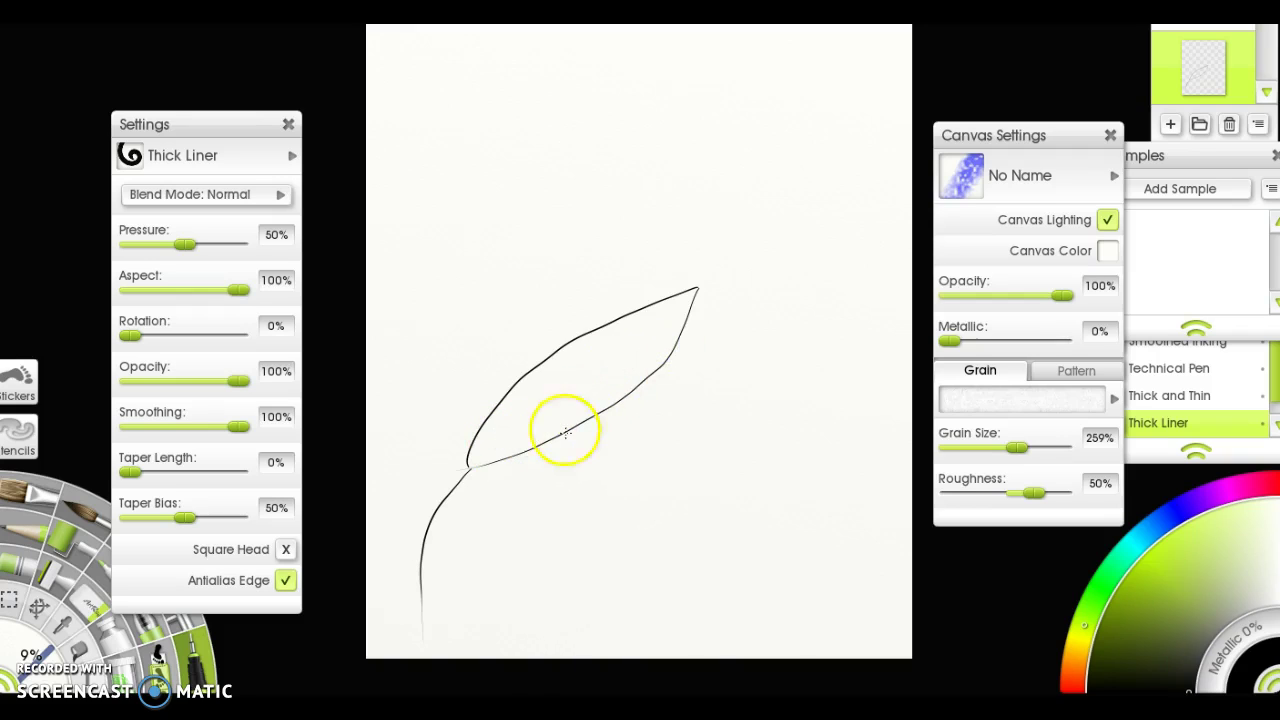
left_click_drag(479, 457, 646, 346)
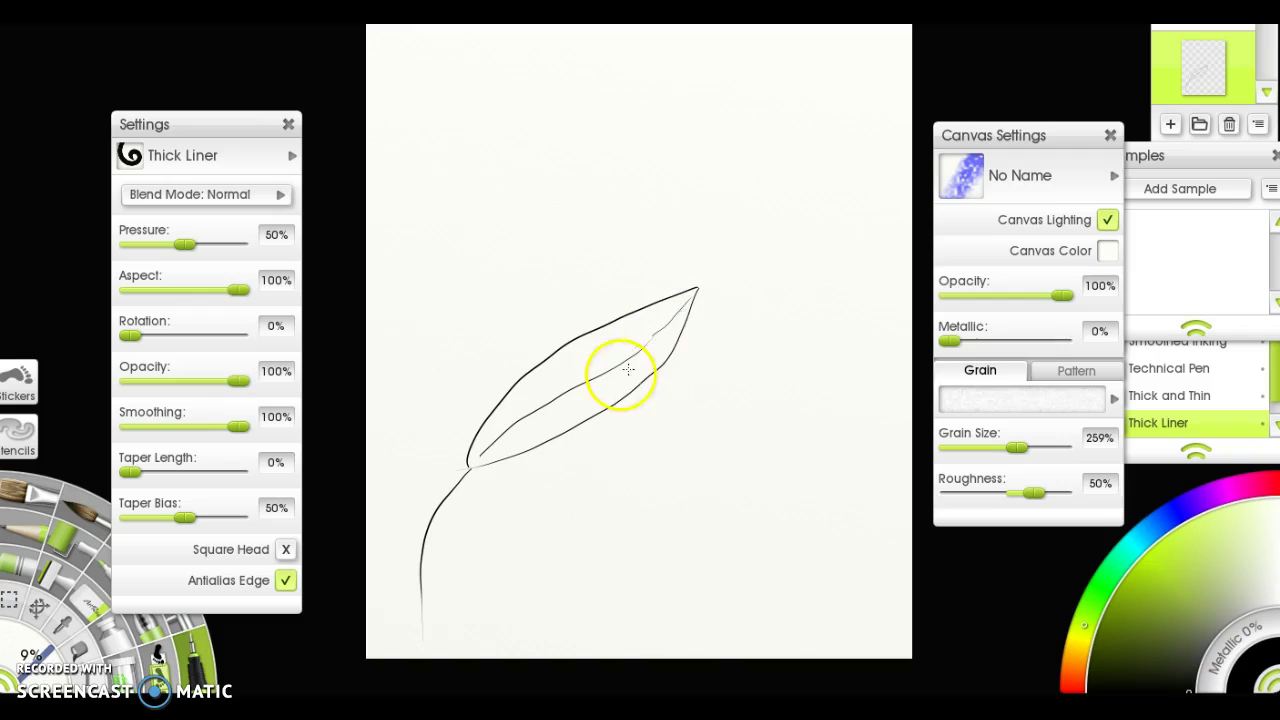
key("ctrl+z")
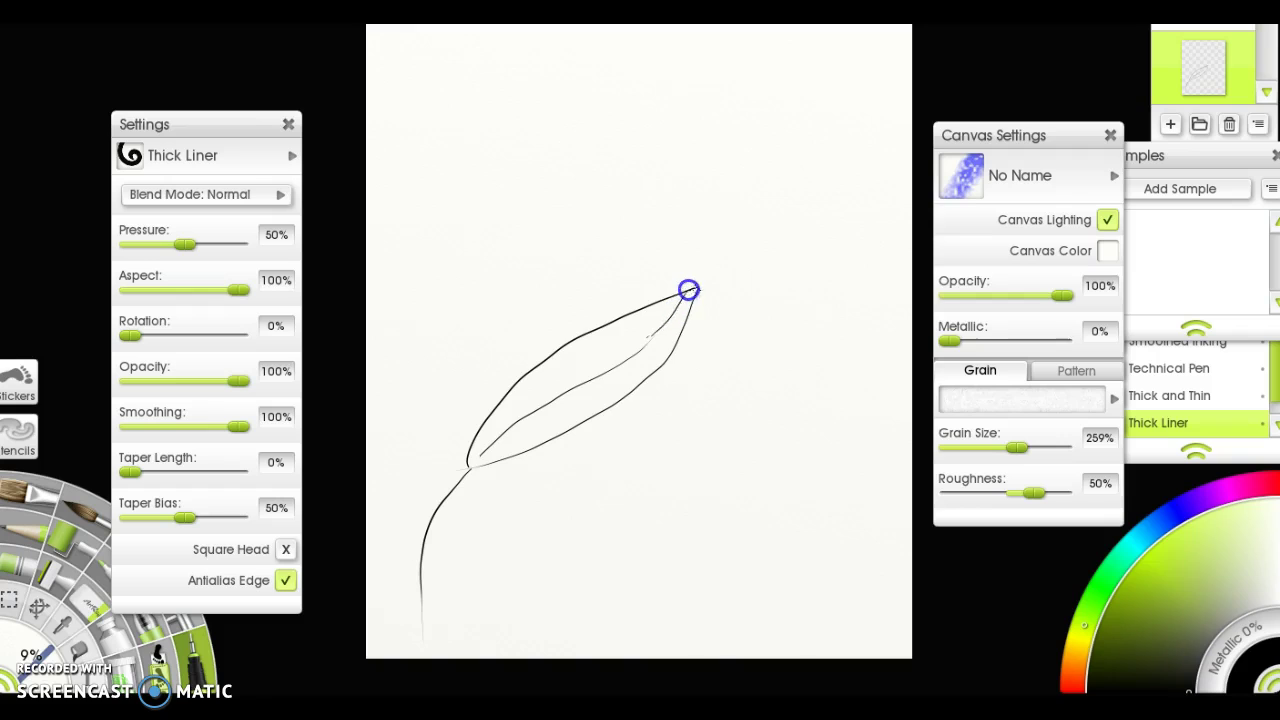
left_click_drag(690, 305, 696, 290)
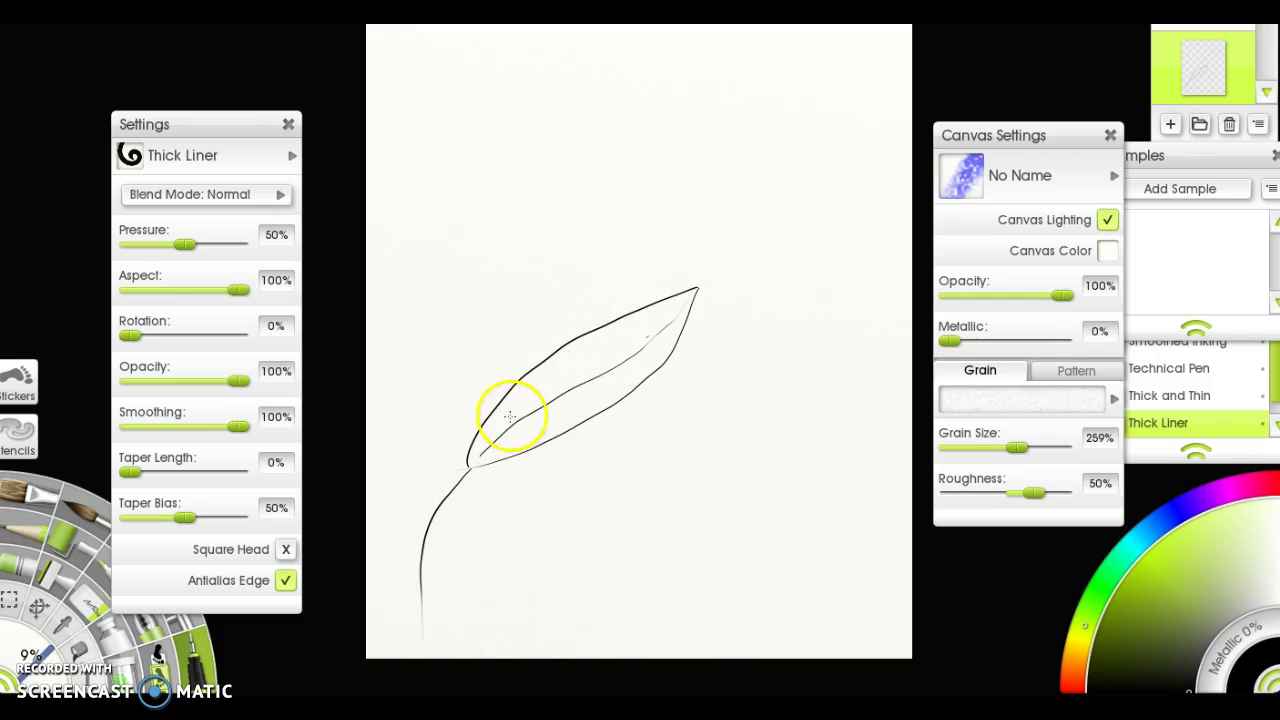
Draw short side veins on both sides of the leaf's central vein.
left_click_drag(505, 424, 536, 389)
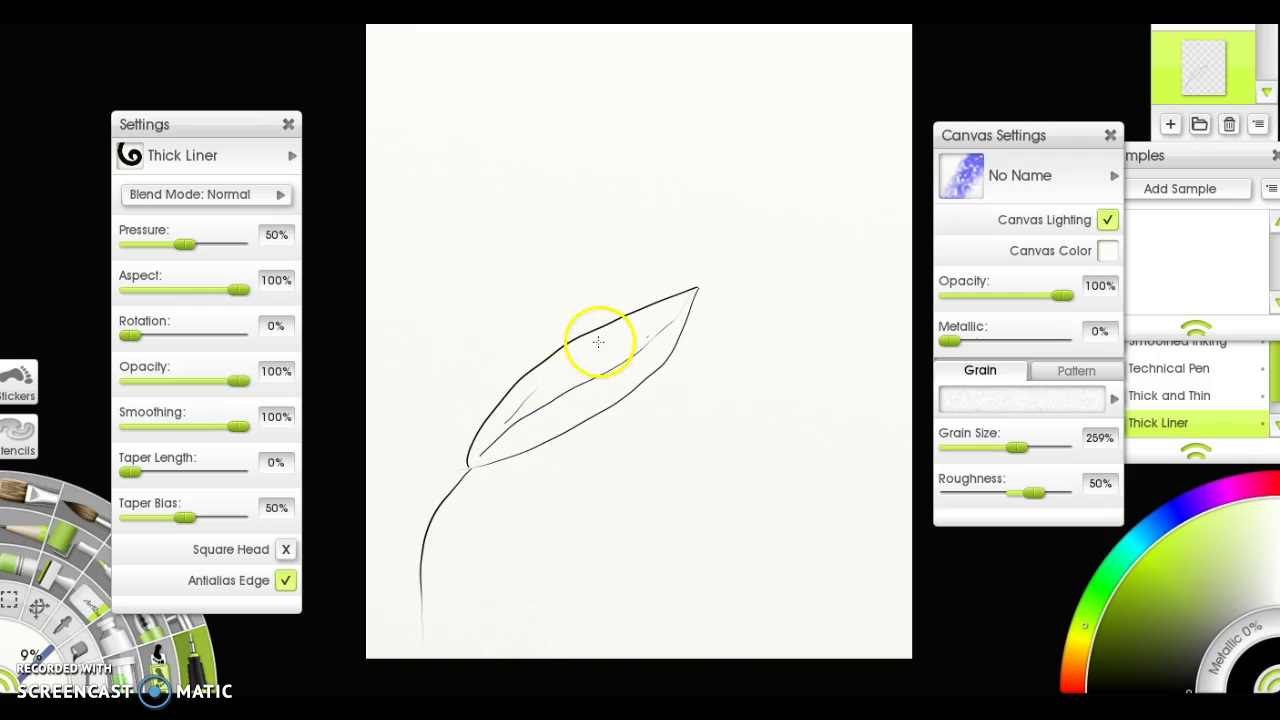
left_click_drag(596, 342, 570, 385)
mouse_move(649, 315)
left_mouse_down()
mouse_move(626, 351)
mouse_move(666, 360)
left_mouse_up()
left_click_drag(574, 403, 620, 389)
left_click_drag(515, 437, 558, 424)
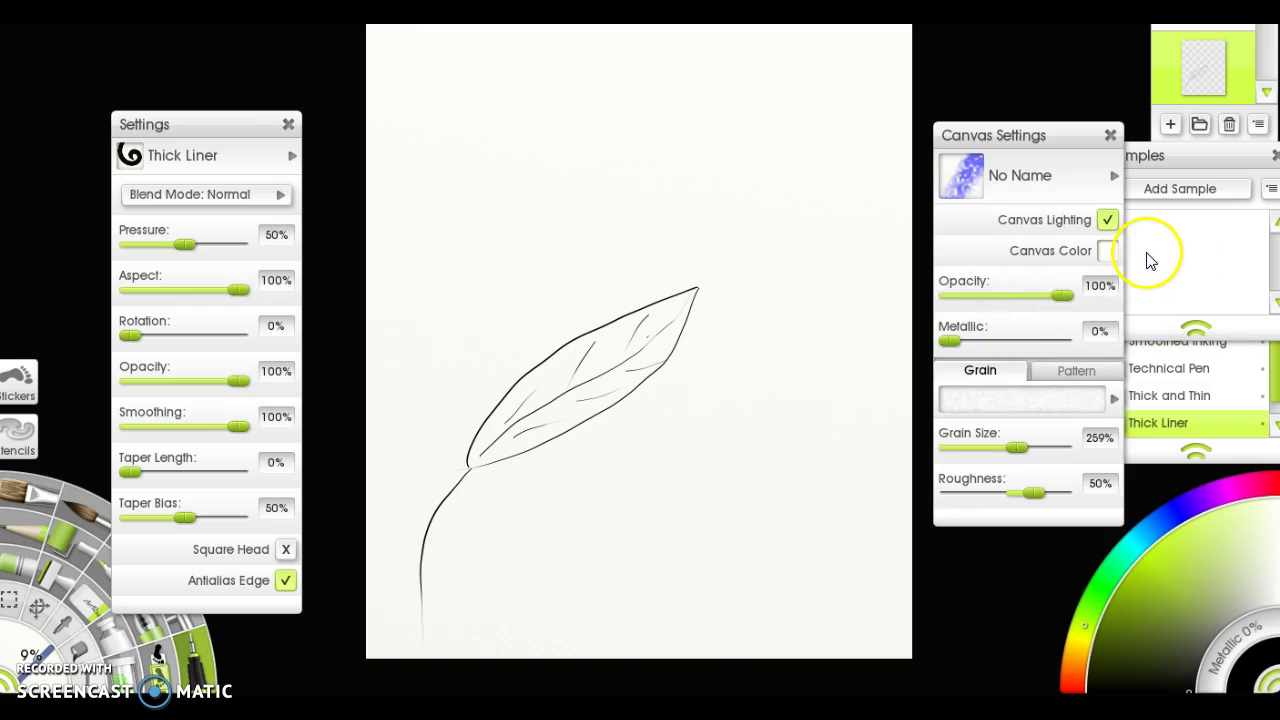
Add a new layer, place it beneath the leaf line drawing and make it the active layer.
left_click_drag(1029, 143, 1027, 76)
mouse_move(1207, 88)
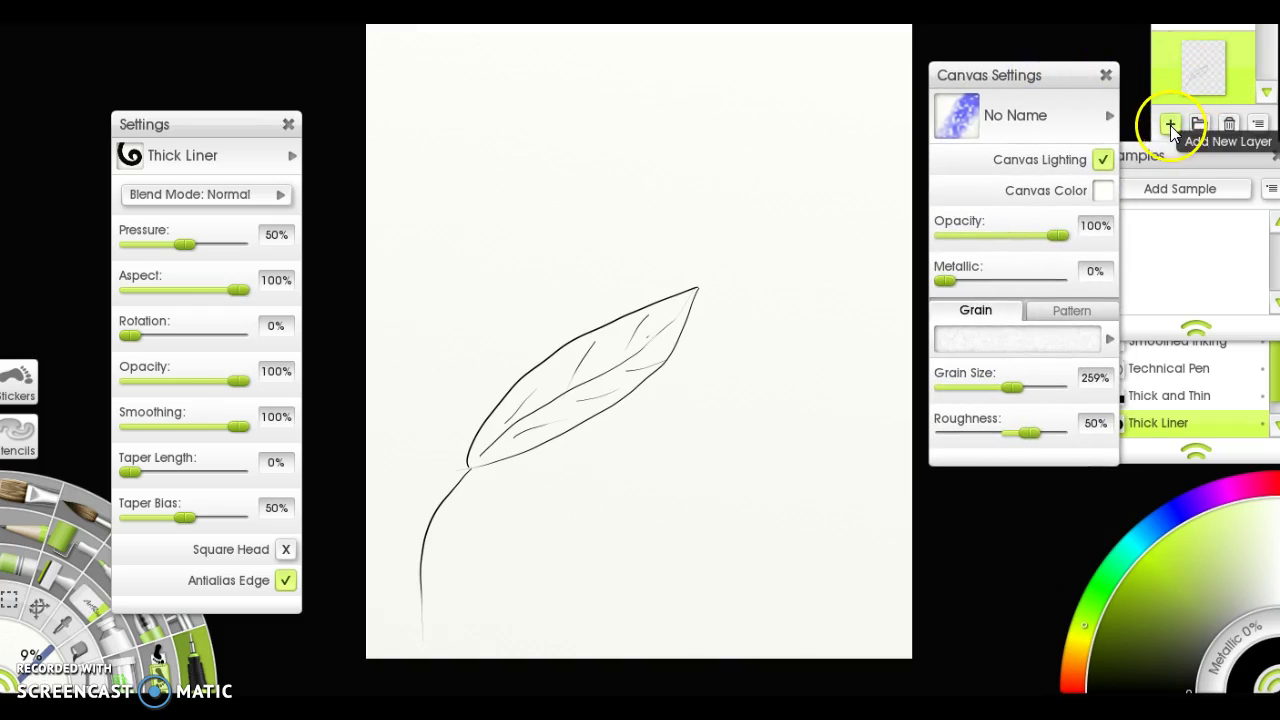
left_click(1170, 125)
mouse_move(1195, 96)
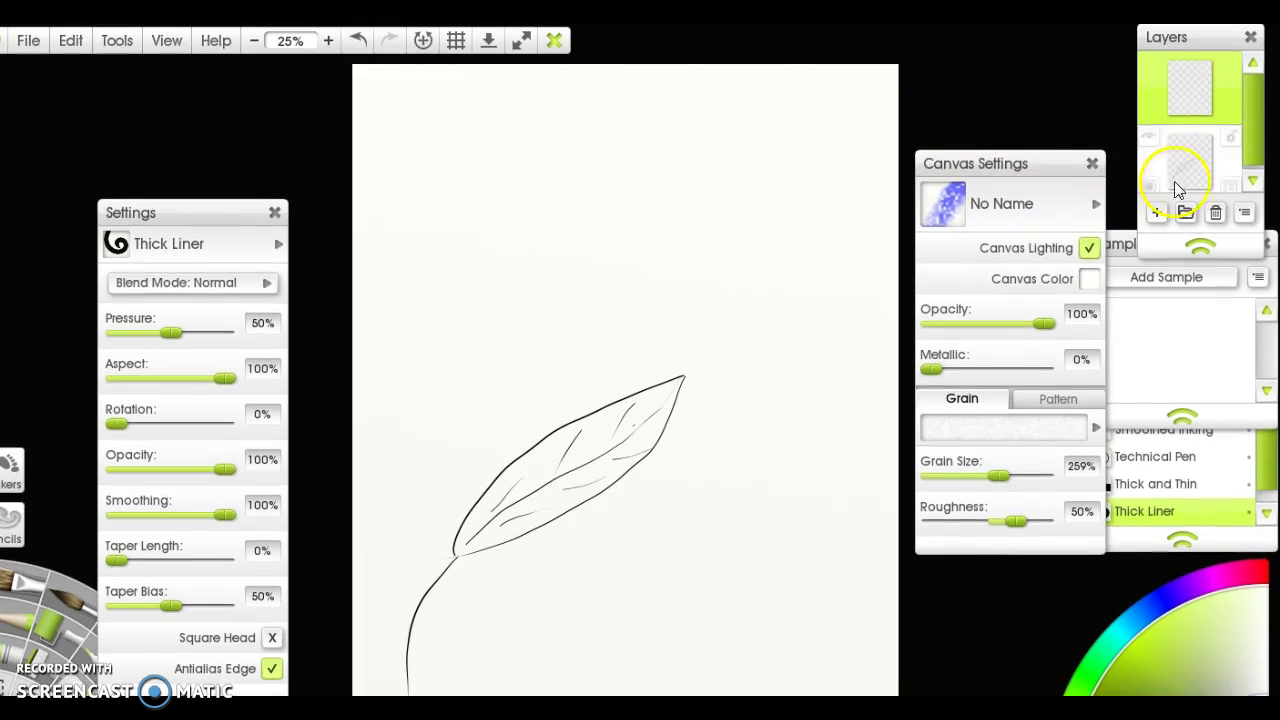
mouse_move(1200, 171)
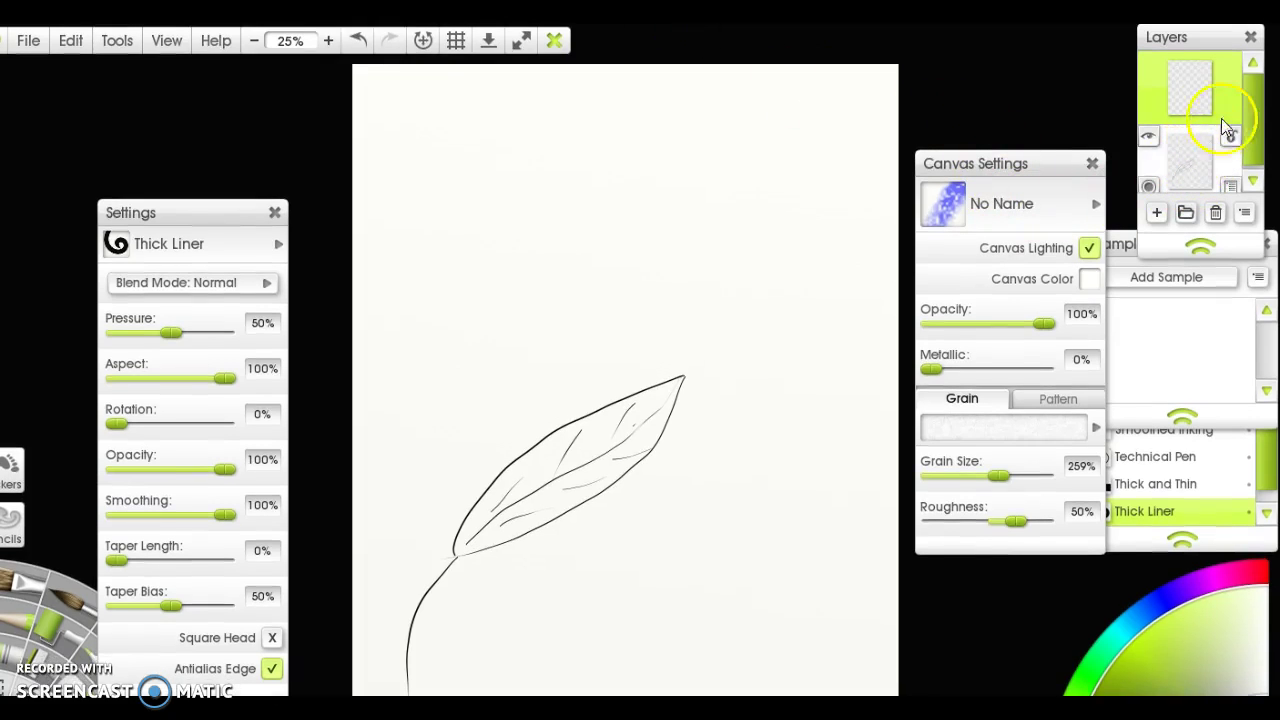
mouse_move(1200, 98)
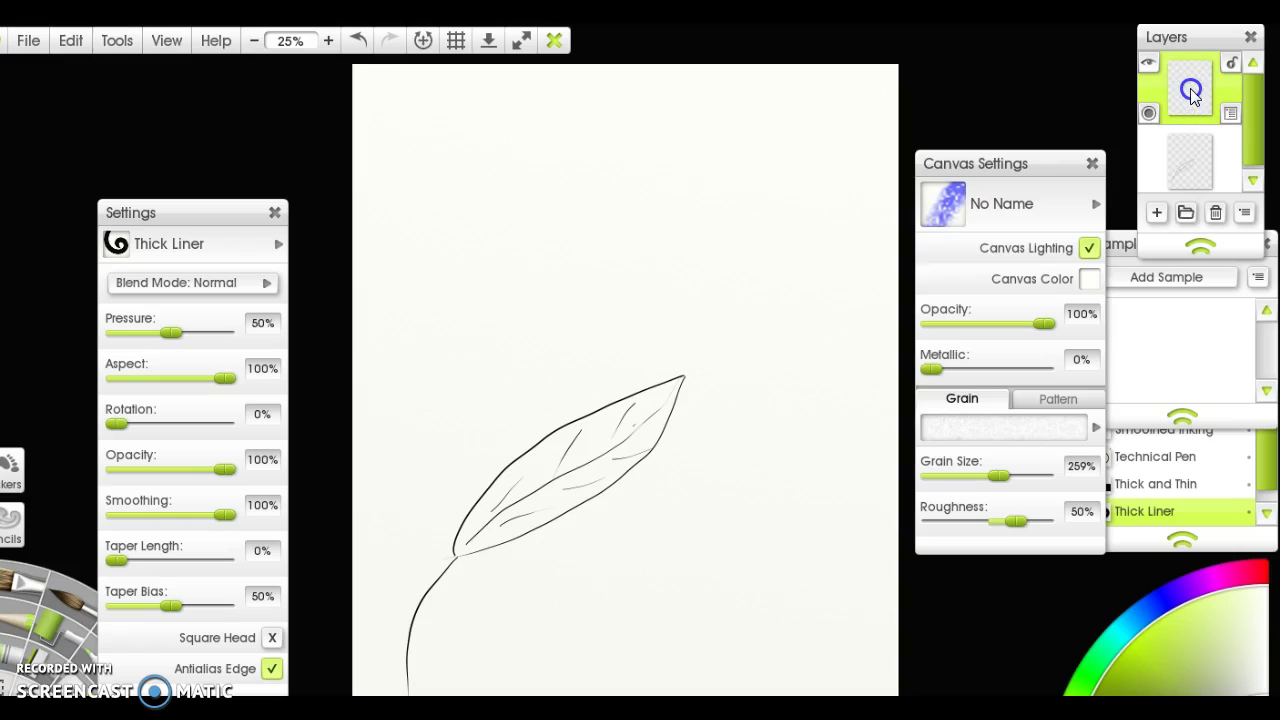
left_click_drag(1192, 95, 1161, 207)
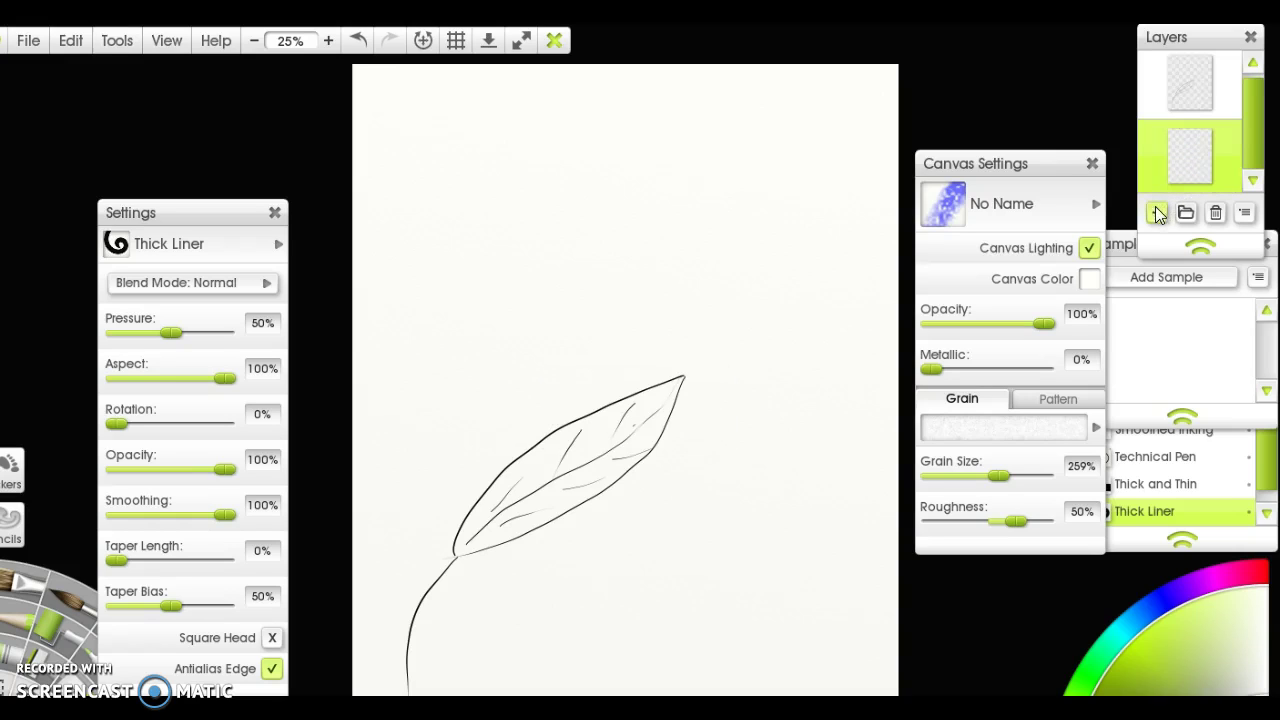
left_click(1200, 152)
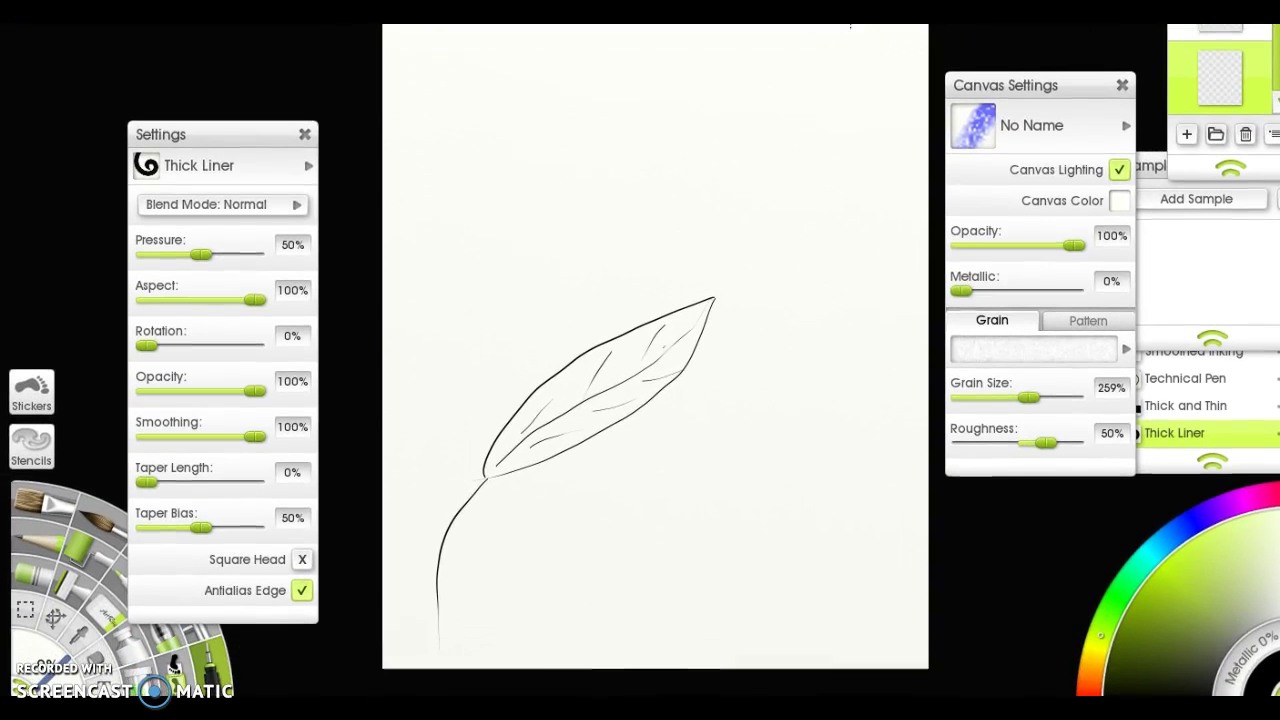
Move the tool settings clear of the toolbox and choose the watercolor brush with the Watercolor preset.
left_click_drag(251, 137, 283, 72)
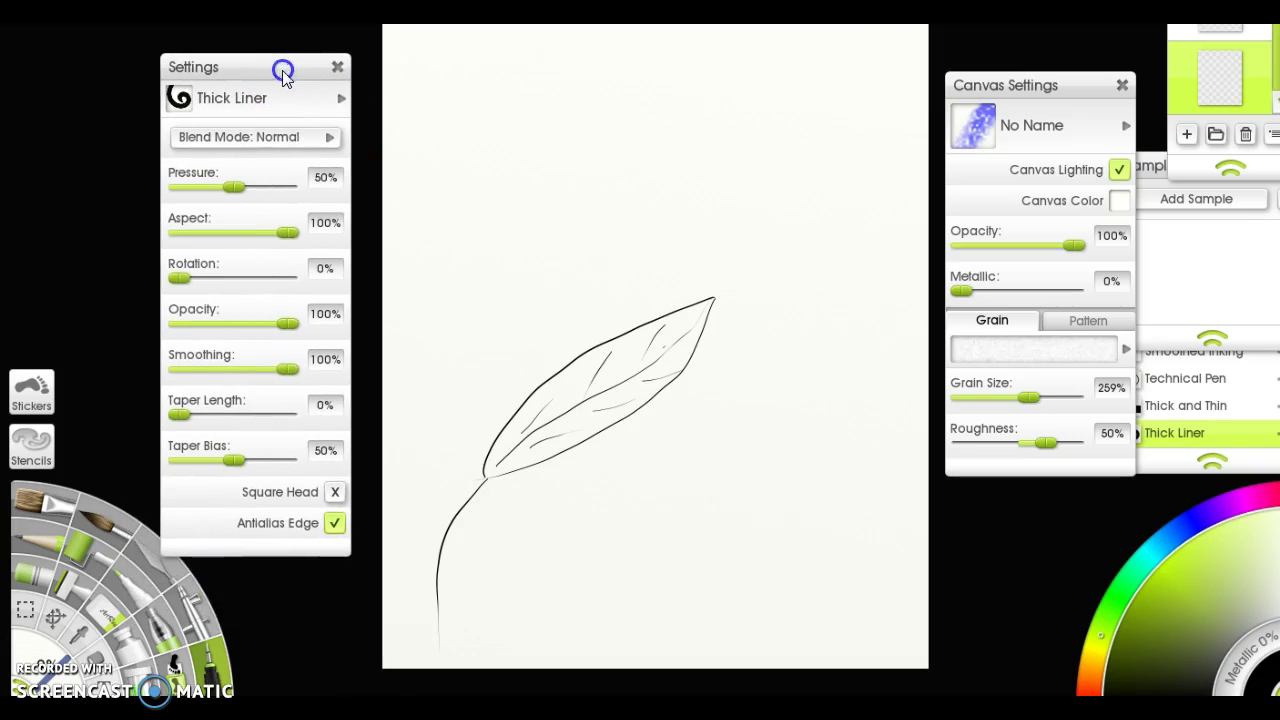
left_click(107, 530)
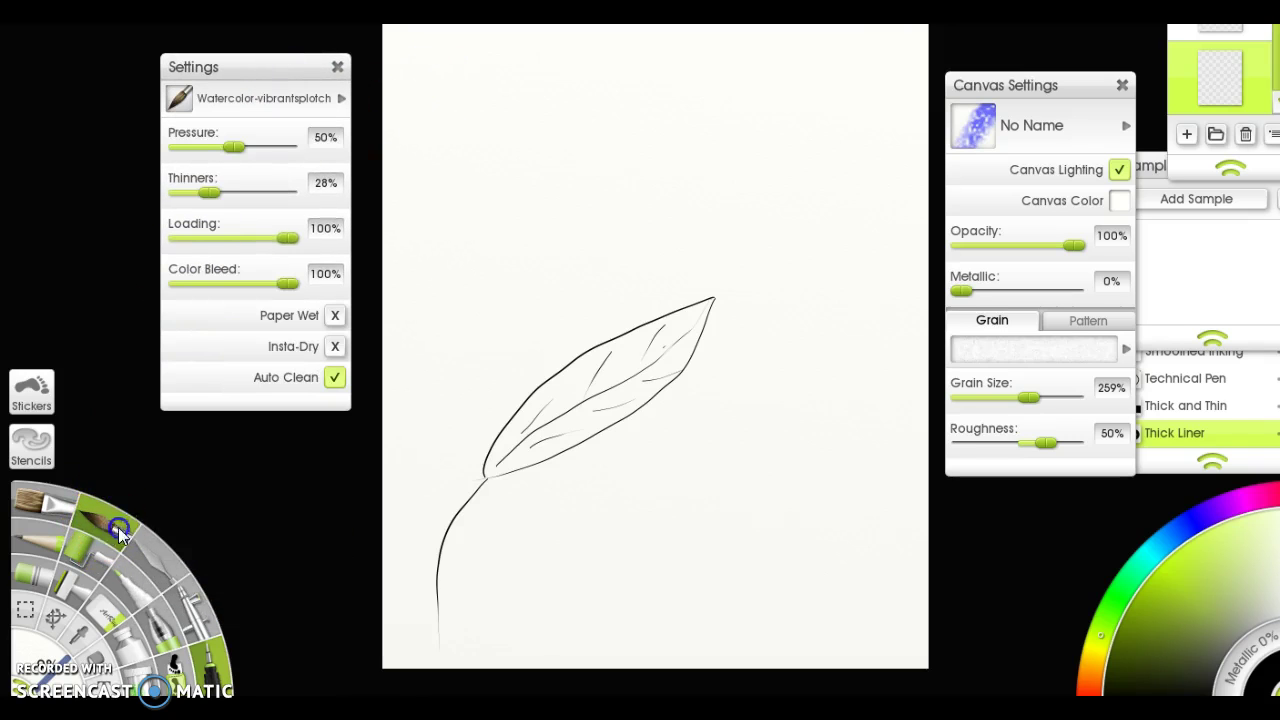
left_click(341, 101)
mouse_move(397, 280)
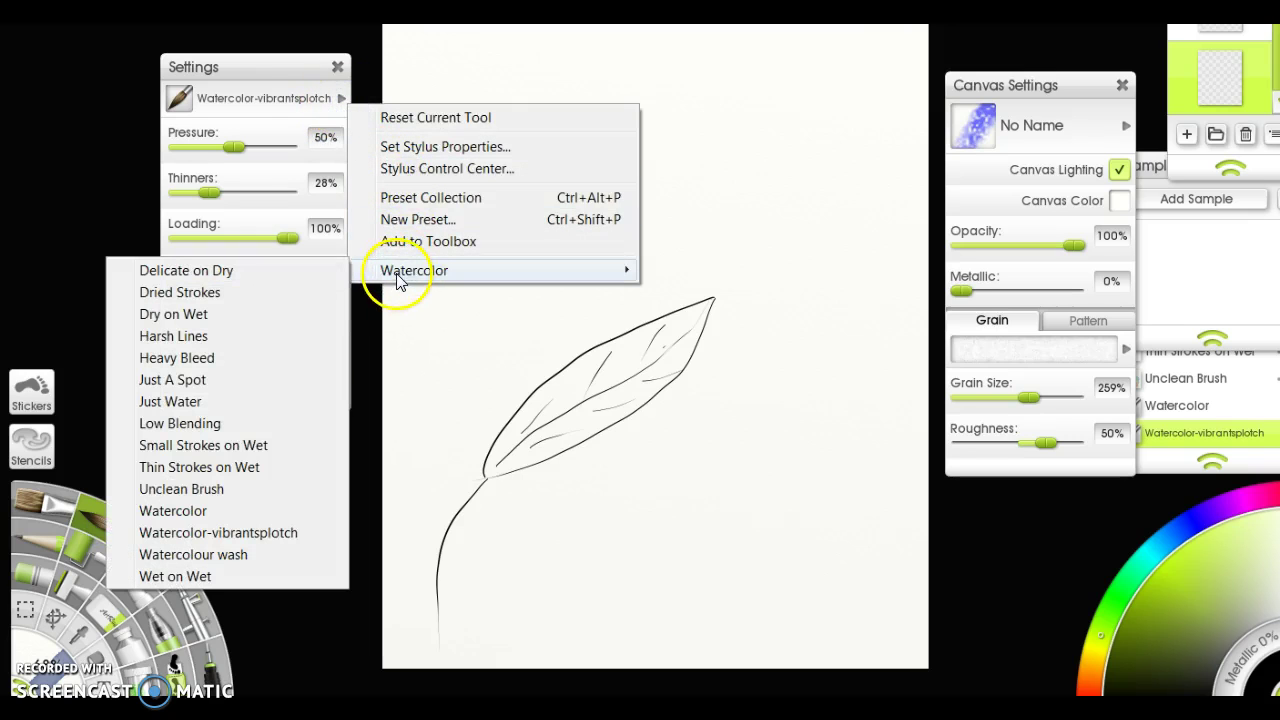
left_click(268, 516)
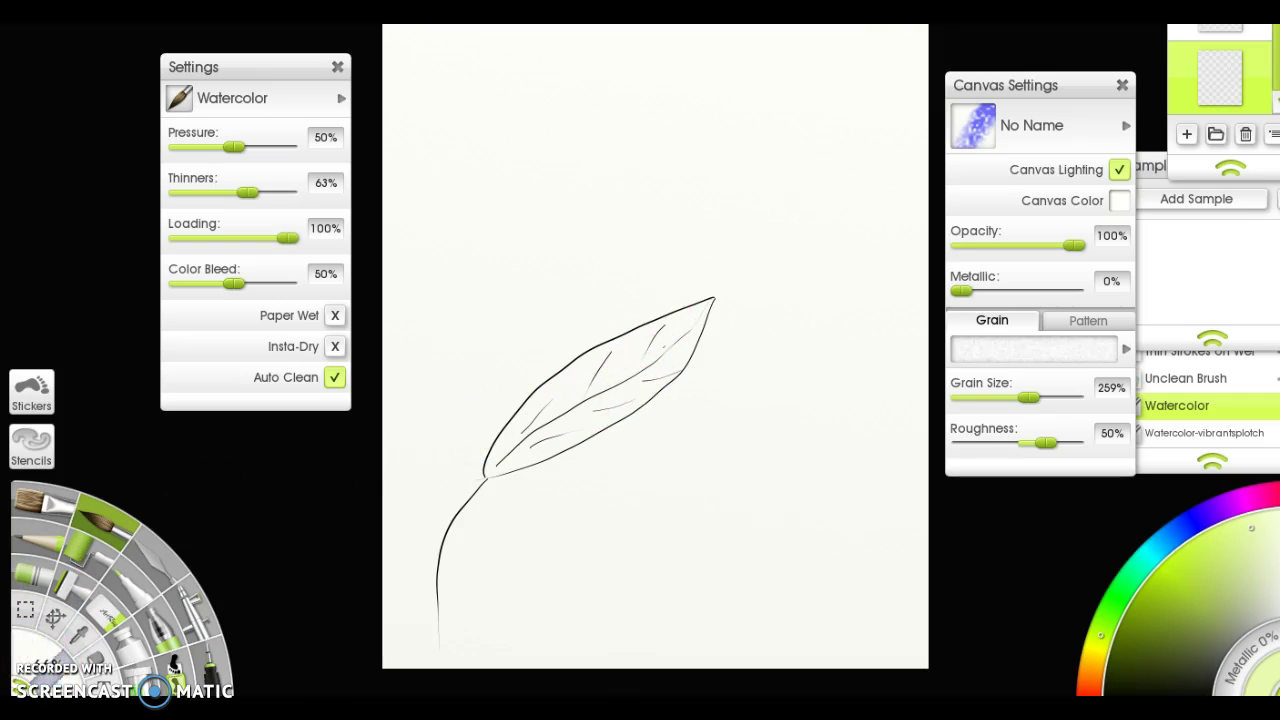
Fill the inside of the leaf with pale yellow-green watercolor strokes that follow its length.
mouse_move(557, 480)
left_mouse_down()
mouse_move(600, 469)
mouse_move(547, 452)
mouse_move(611, 409)
mouse_move(603, 394)
mouse_move(563, 409)
mouse_move(653, 344)
mouse_move(497, 442)
left_mouse_up()
left_click_drag(571, 429, 643, 392)
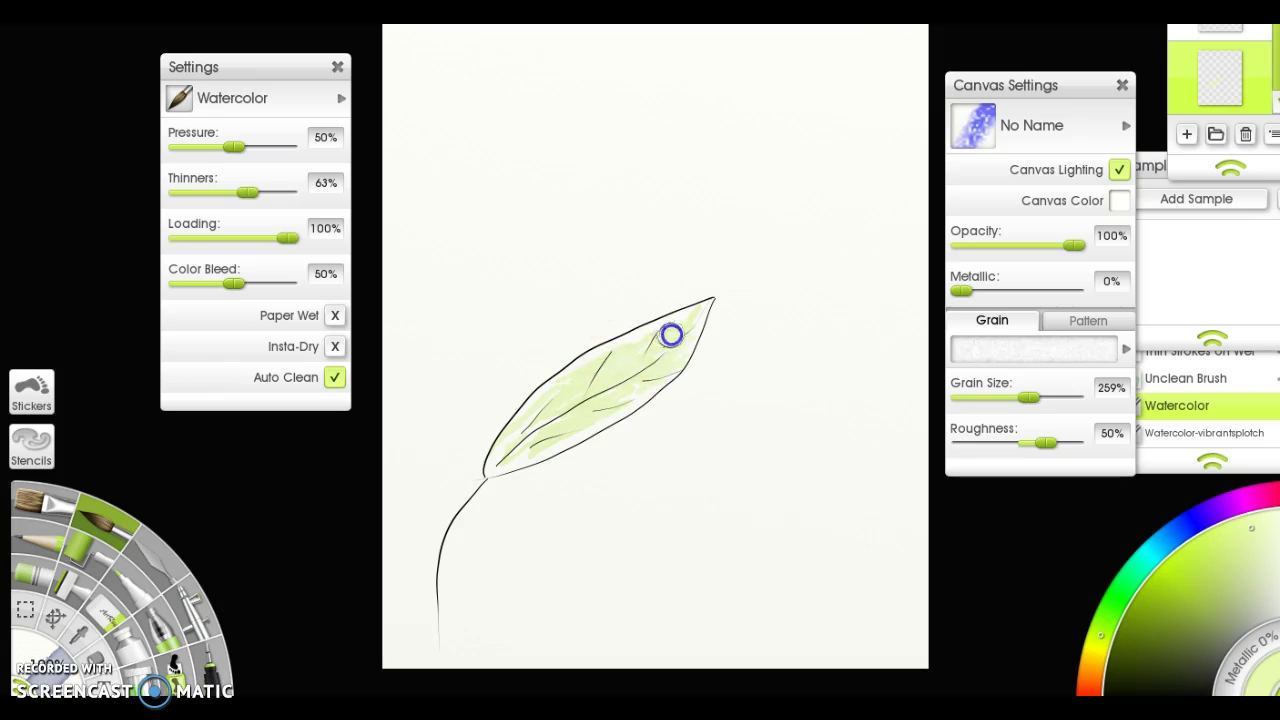
left_click_drag(565, 381, 527, 435)
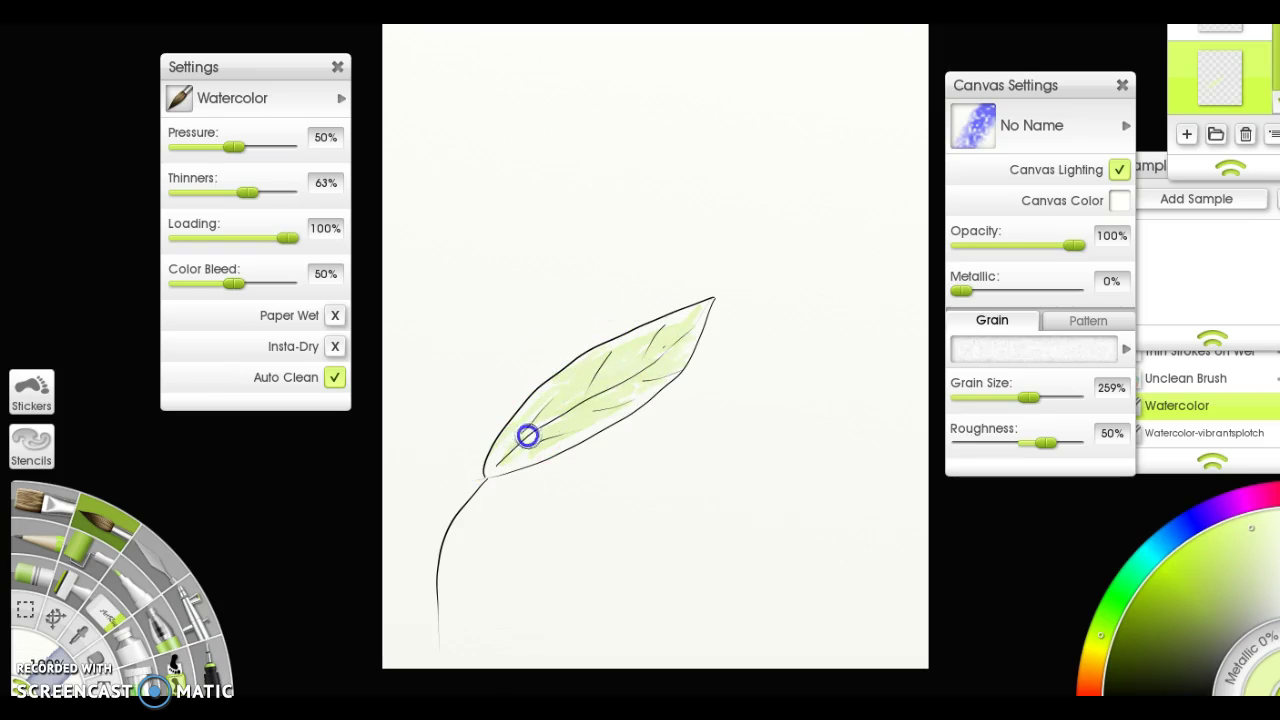
mouse_move(654, 355)
left_mouse_down()
mouse_move(514, 434)
mouse_move(528, 443)
mouse_move(492, 465)
left_mouse_up()
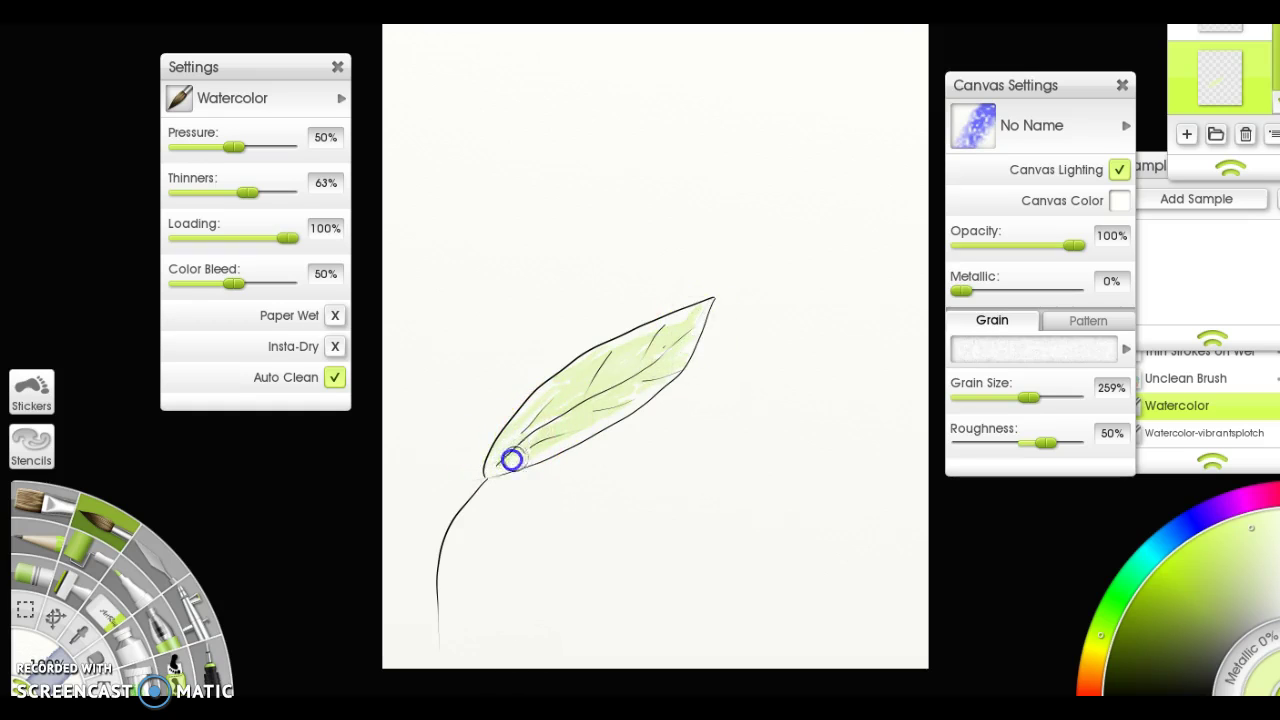
mouse_move(652, 378)
left_mouse_down()
mouse_move(699, 326)
mouse_move(629, 374)
left_mouse_up()
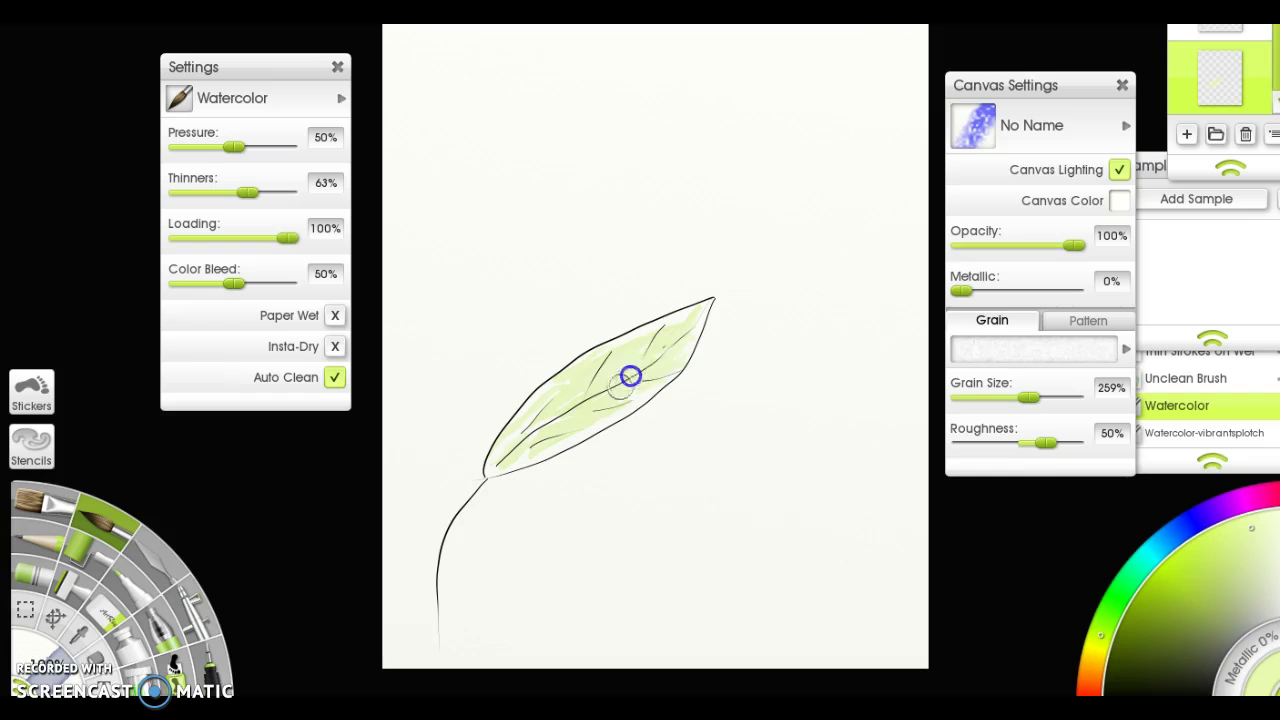
Pick a dark grey-green and shade along the leaf's central vein and side veins with watercolor strokes.
left_click(1251, 621)
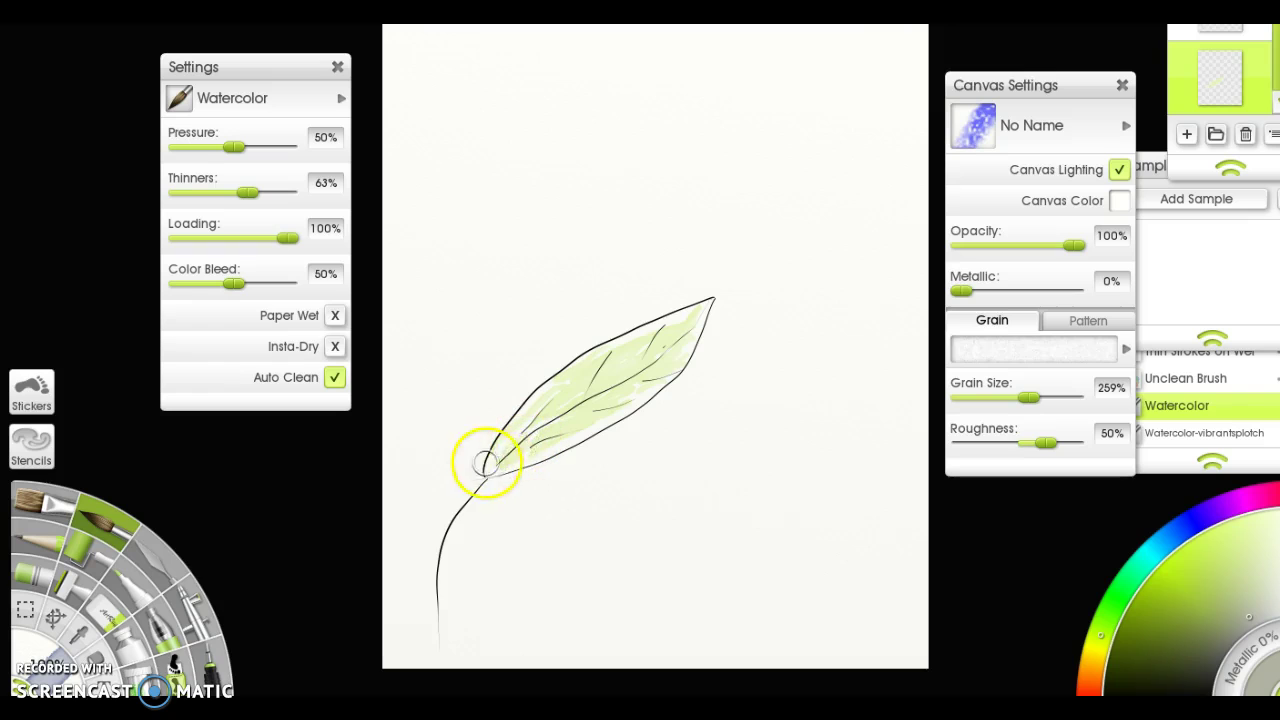
left_click_drag(540, 431, 571, 400)
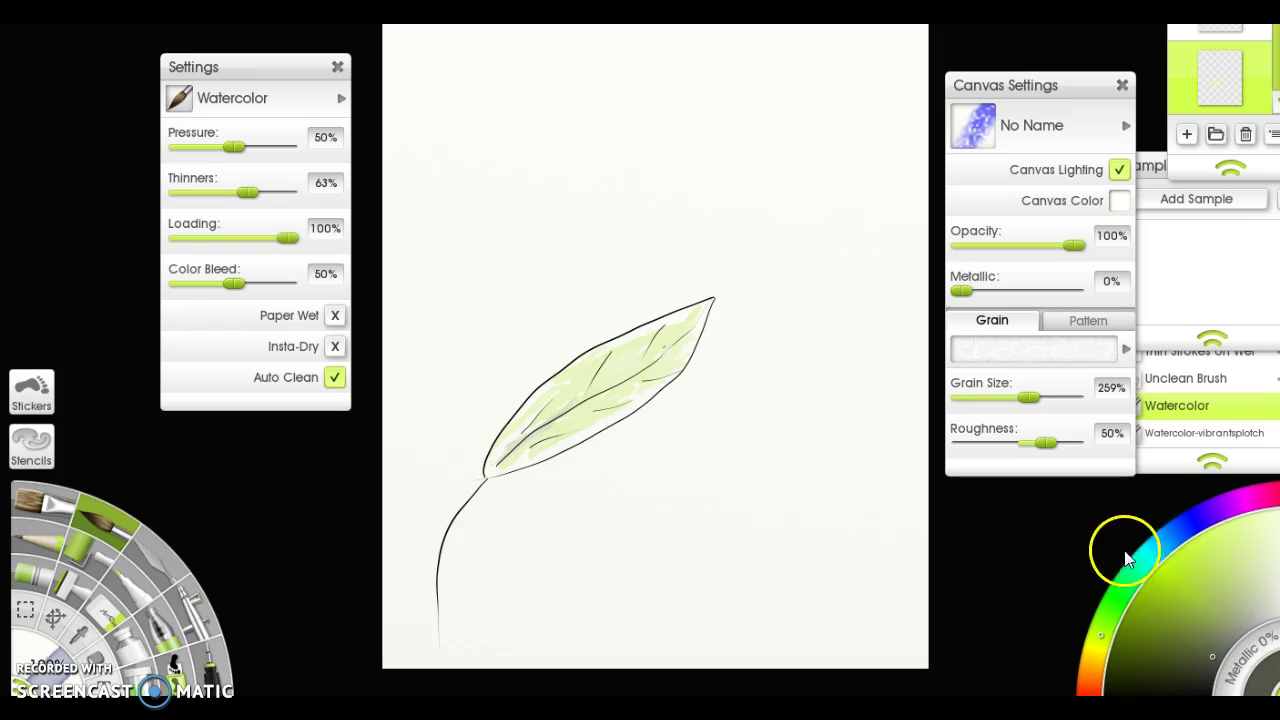
left_click(569, 412)
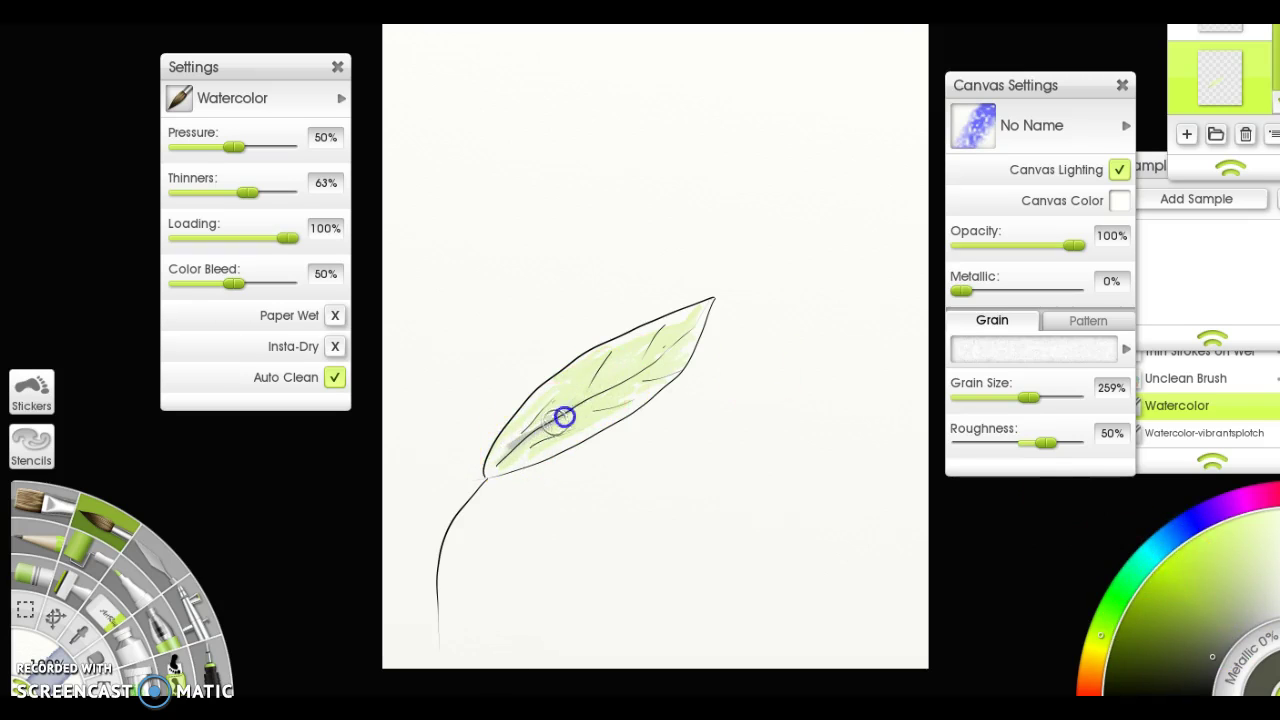
mouse_move(564, 417)
left_mouse_down()
mouse_move(696, 331)
mouse_move(642, 356)
mouse_move(605, 355)
mouse_move(540, 400)
mouse_move(560, 448)
mouse_move(526, 451)
mouse_move(636, 395)
left_mouse_up()
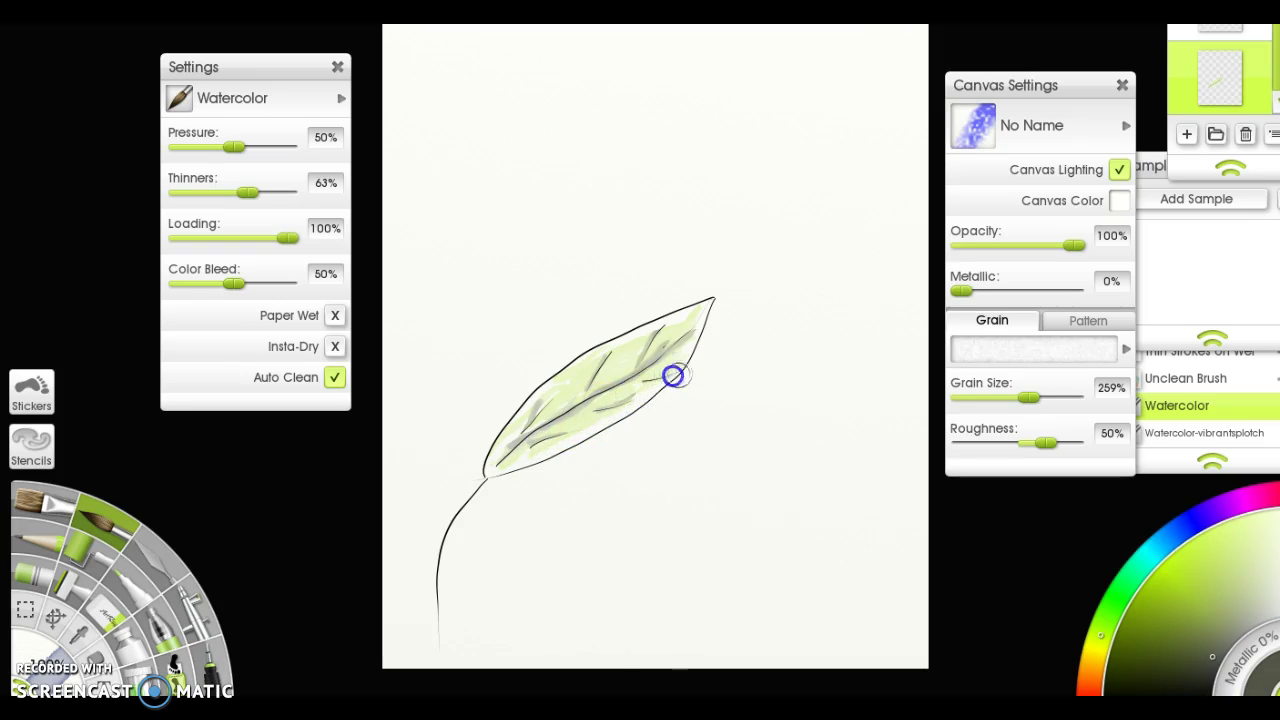
Try dark grey-green watercolor shading along the leaf's lower edge and undo it.
mouse_move(517, 467)
left_mouse_down()
mouse_move(626, 413)
mouse_move(570, 438)
mouse_move(617, 421)
left_mouse_up()
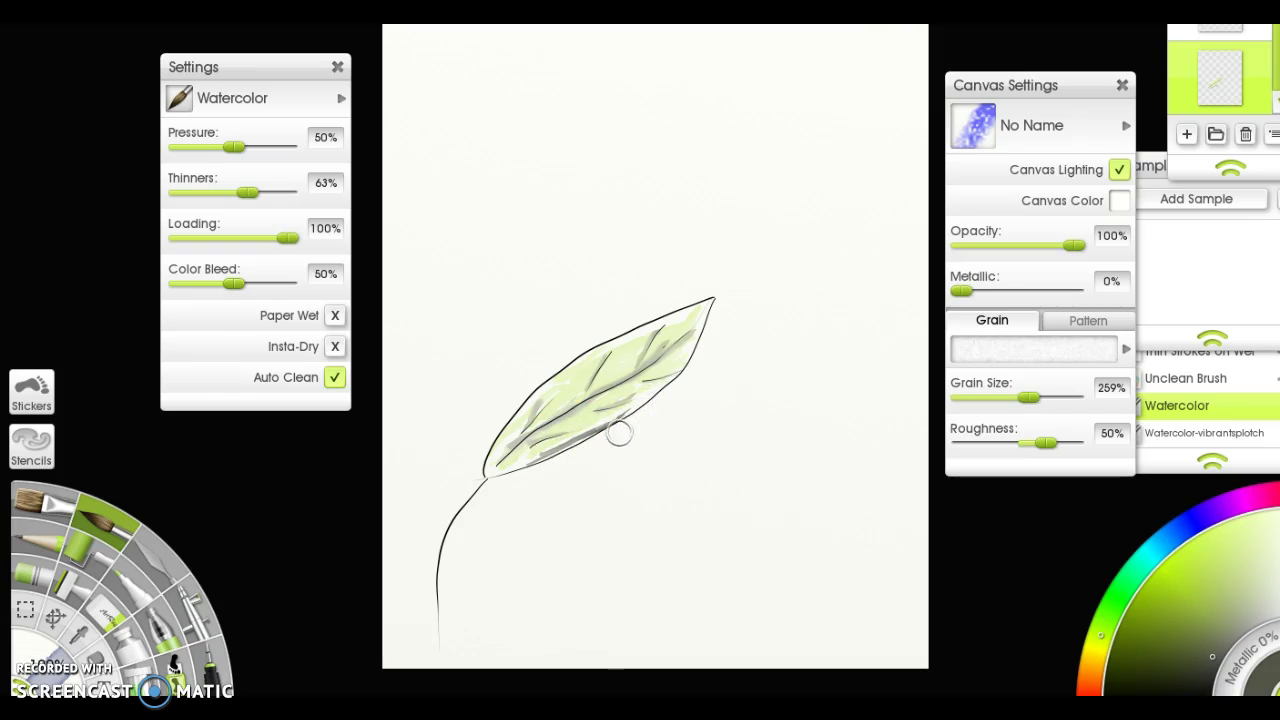
left_click(618, 467)
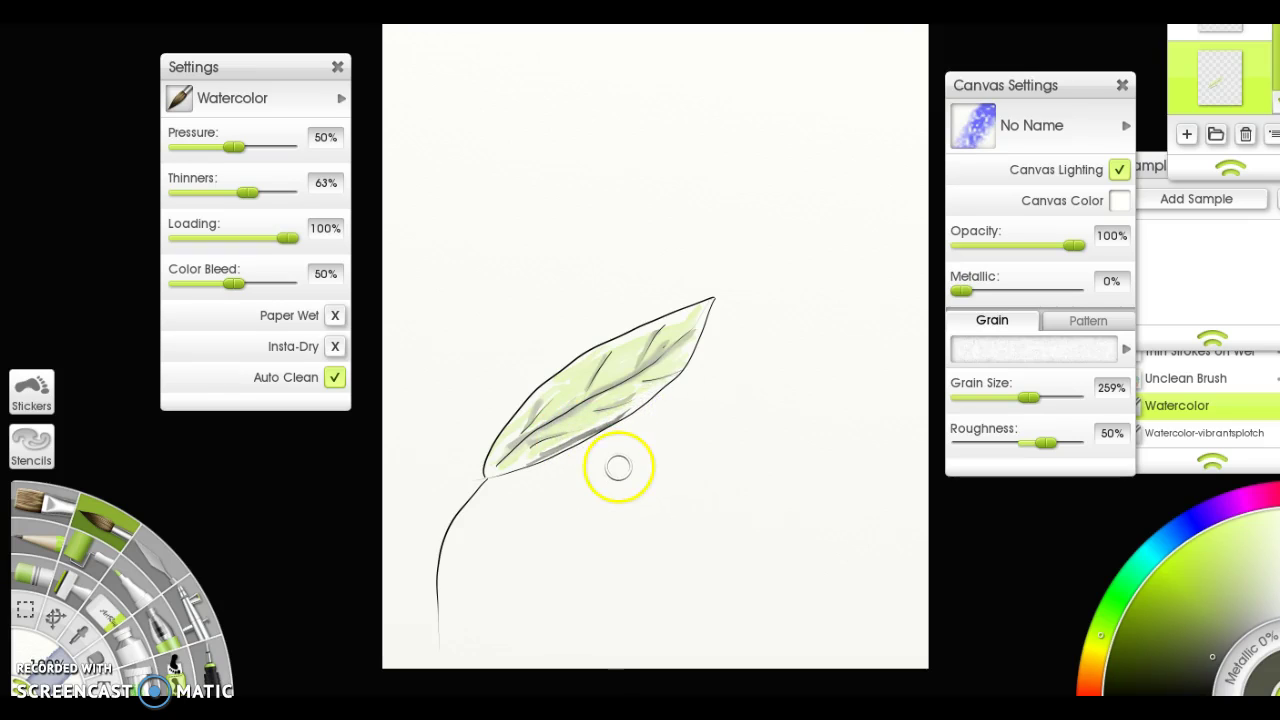
left_click(618, 489)
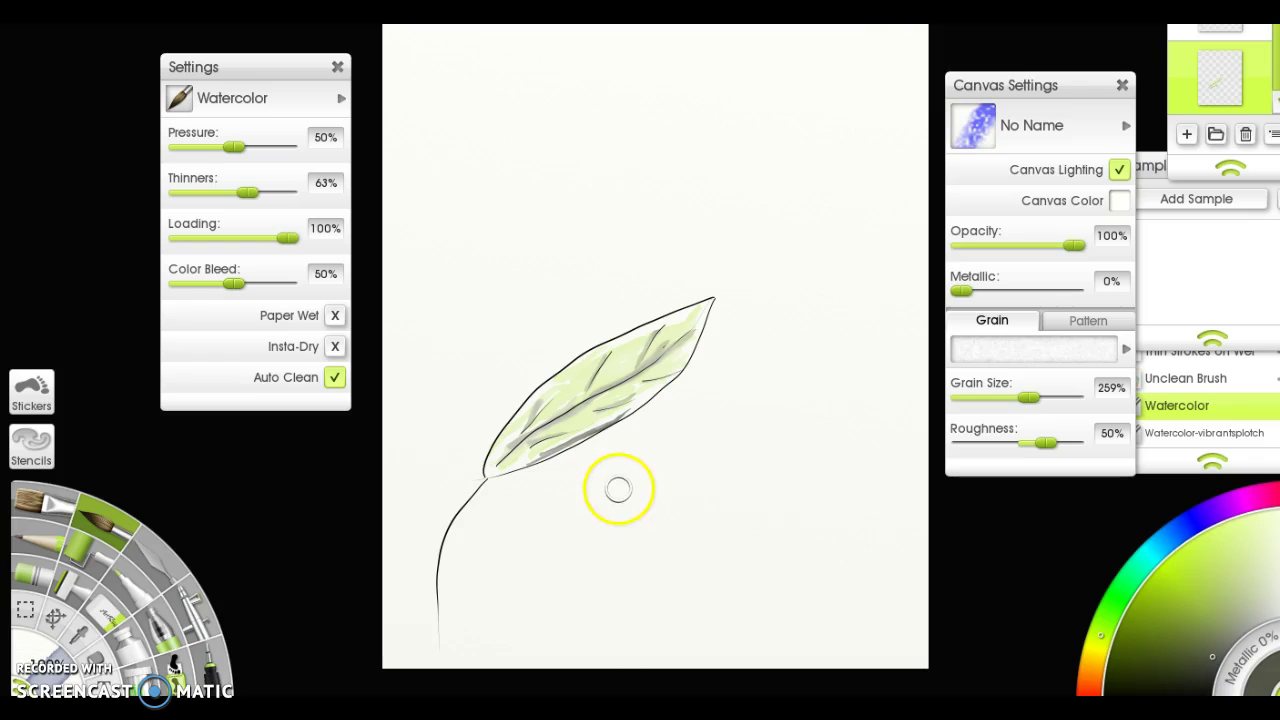
mouse_move(618, 489)
left_mouse_down()
mouse_move(630, 408)
mouse_move(625, 438)
left_mouse_up()
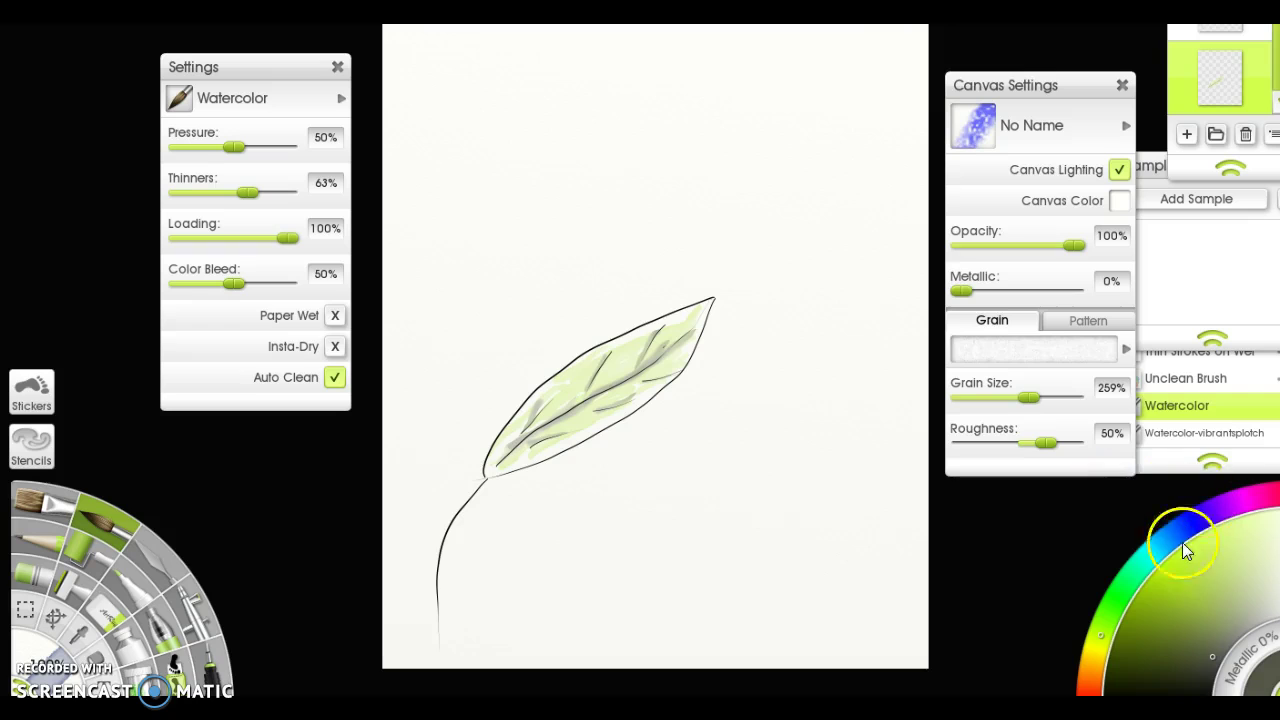
Choose a brighter green, add a new layer beneath the line drawing and make a blank layer active.
left_click(1180, 576)
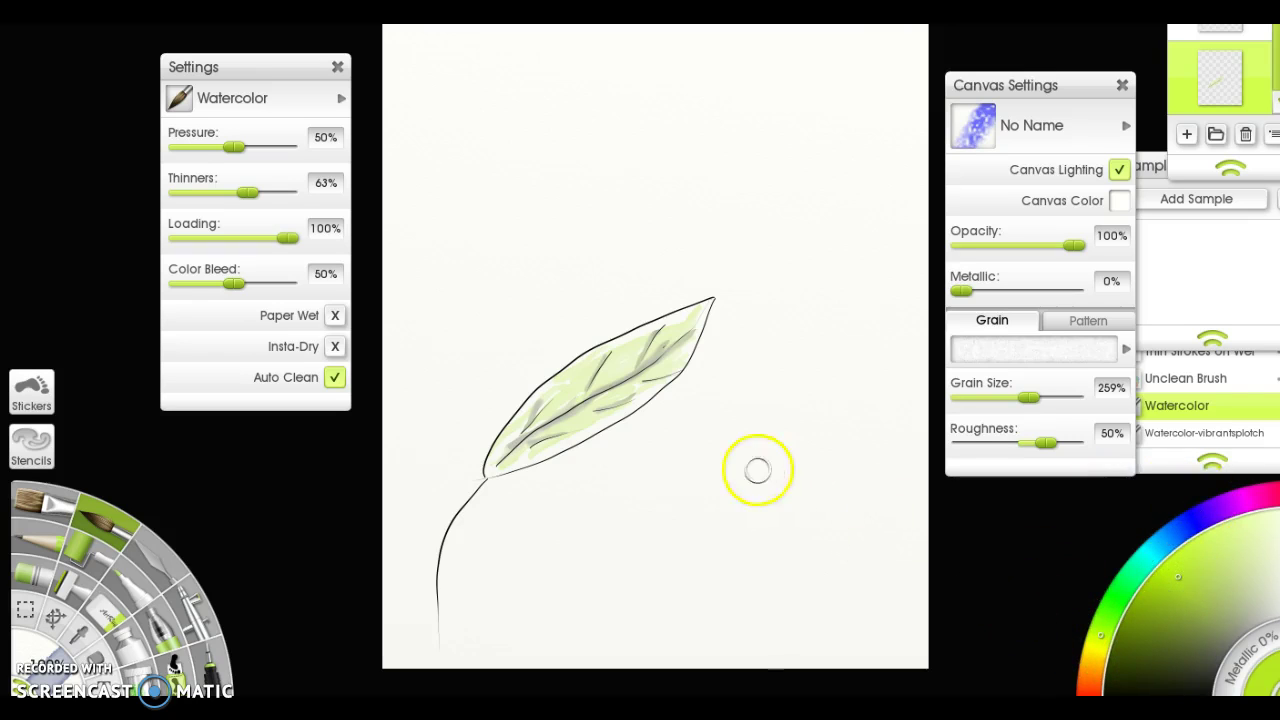
left_click(1188, 144)
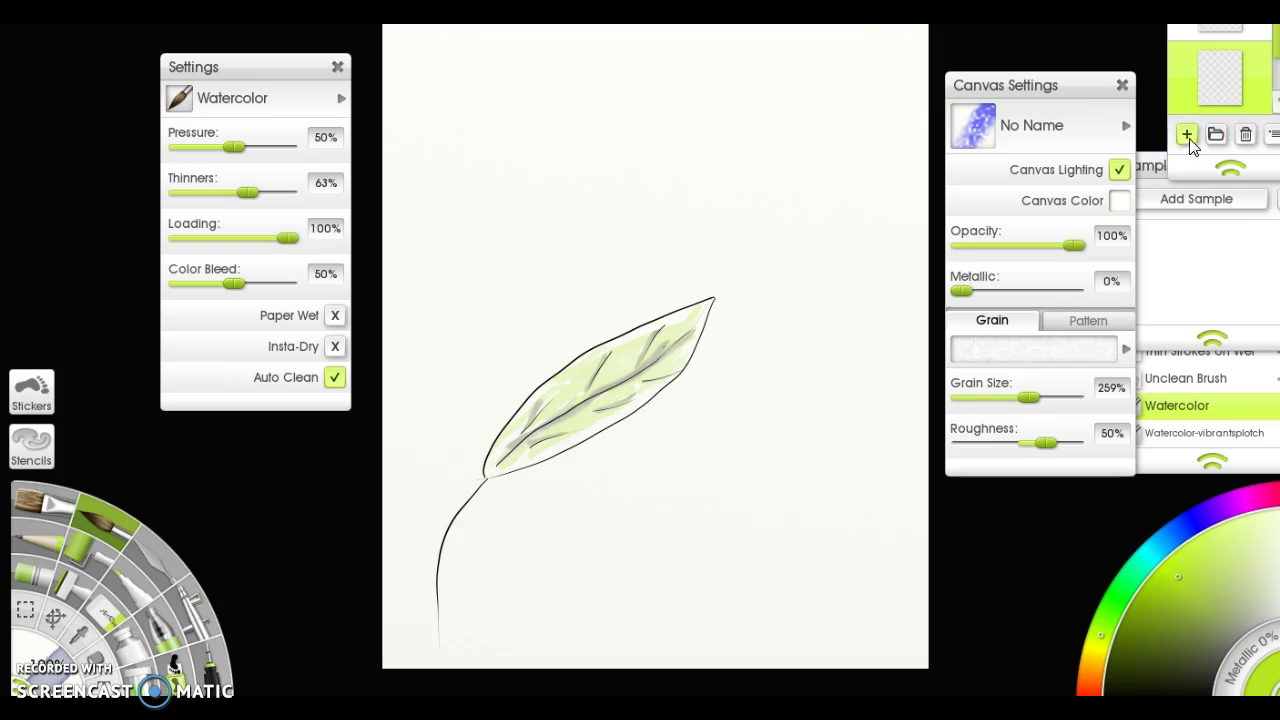
left_click(1186, 140)
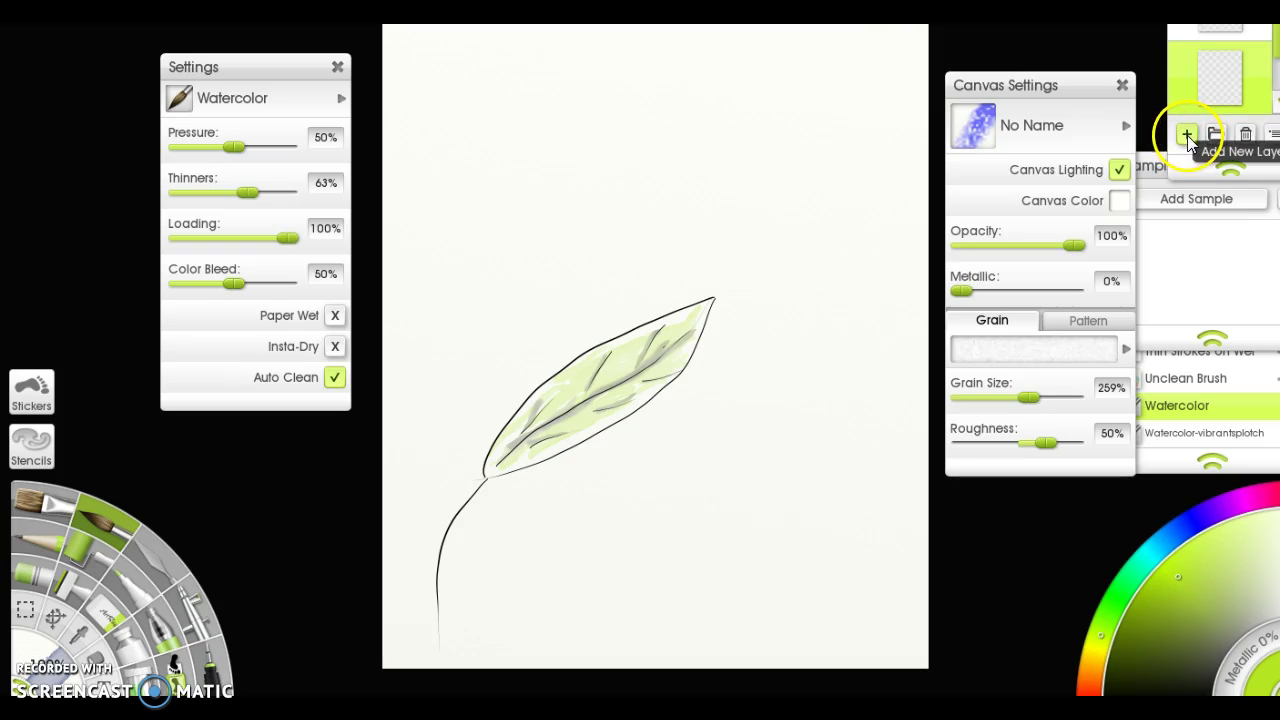
left_click(1187, 135)
left_click(1254, 94)
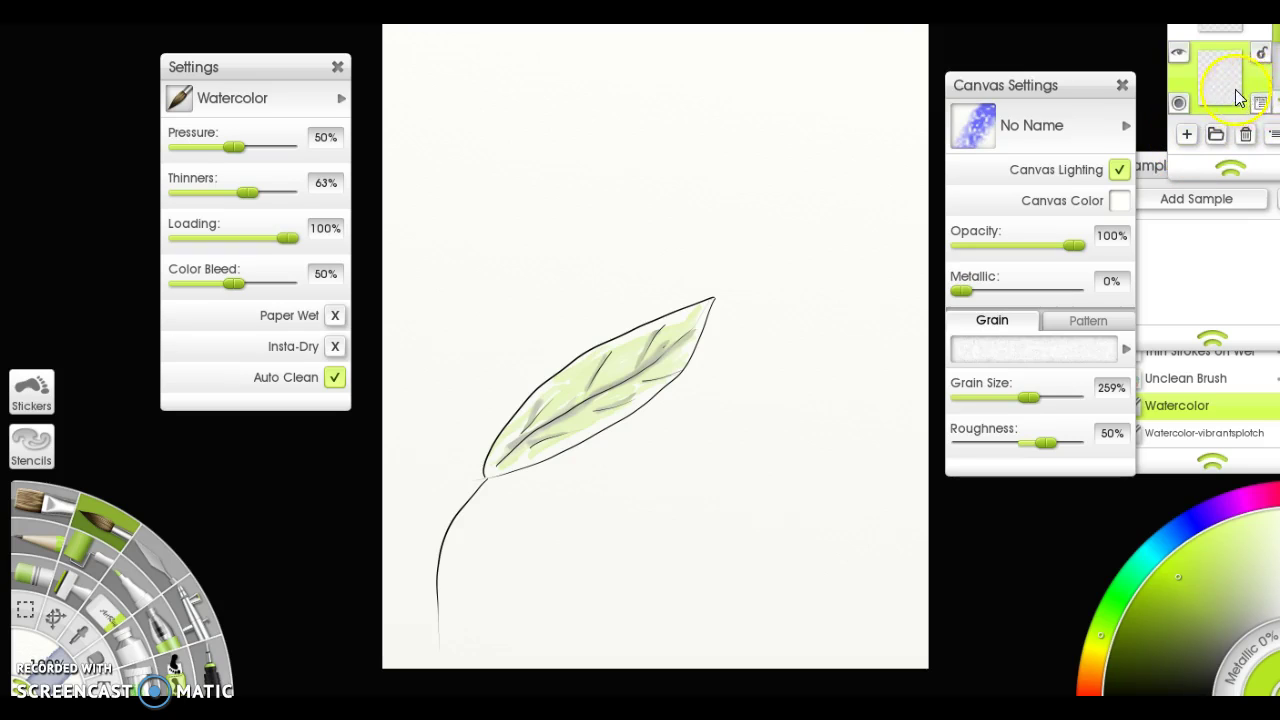
left_click_drag(1274, 42, 1273, 66)
left_click(1222, 80)
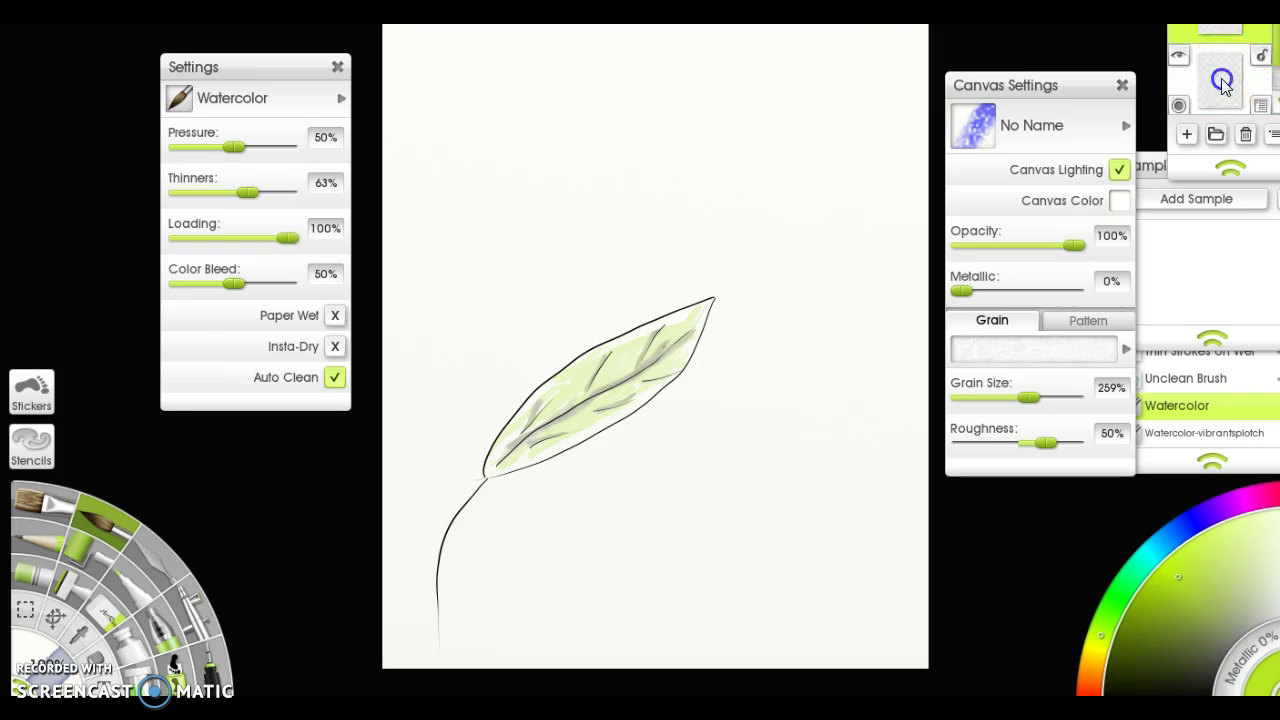
Pick a dark olive green and paint watercolor strokes along the leaf's length on both sides of the central vein.
left_click(1167, 621)
mouse_move(530, 439)
left_mouse_down()
mouse_move(663, 382)
mouse_move(588, 380)
mouse_move(637, 359)
mouse_move(548, 412)
mouse_move(631, 365)
mouse_move(564, 396)
mouse_move(606, 357)
mouse_move(501, 452)
mouse_move(659, 361)
mouse_move(562, 409)
mouse_move(658, 347)
mouse_move(557, 400)
mouse_move(668, 337)
mouse_move(509, 436)
mouse_move(568, 401)
left_mouse_up()
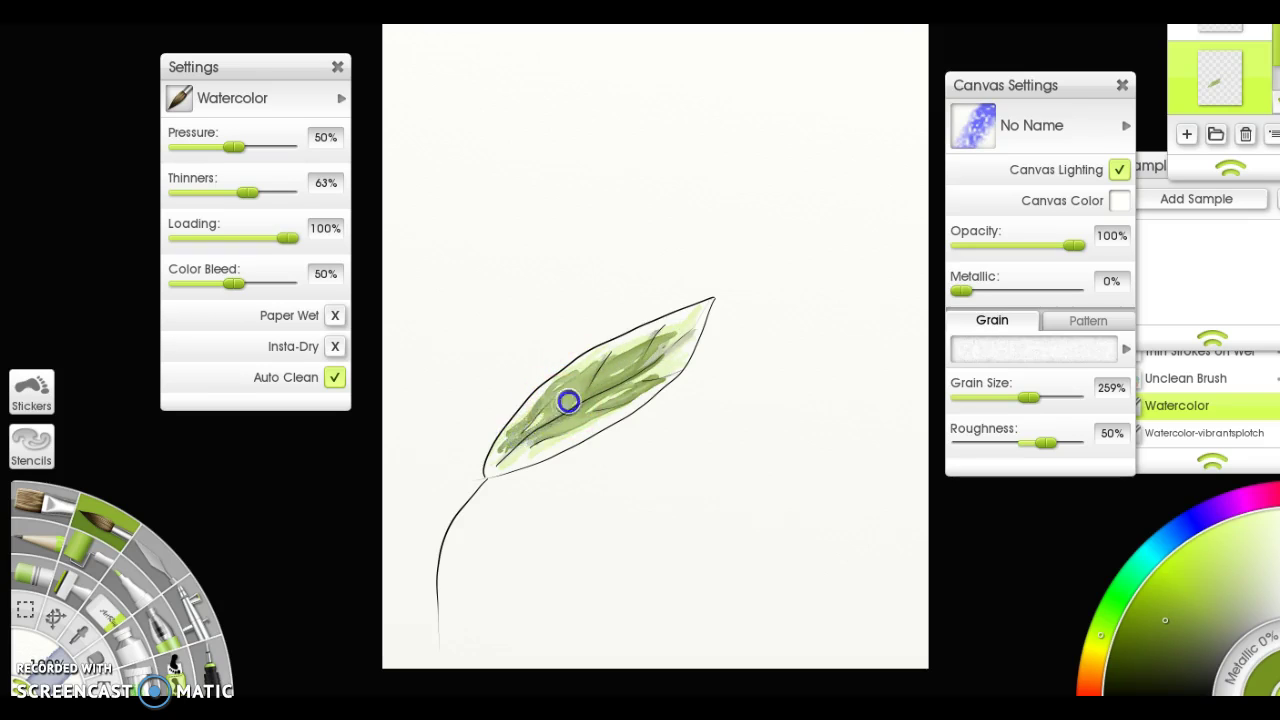
left_click_drag(509, 444, 493, 459)
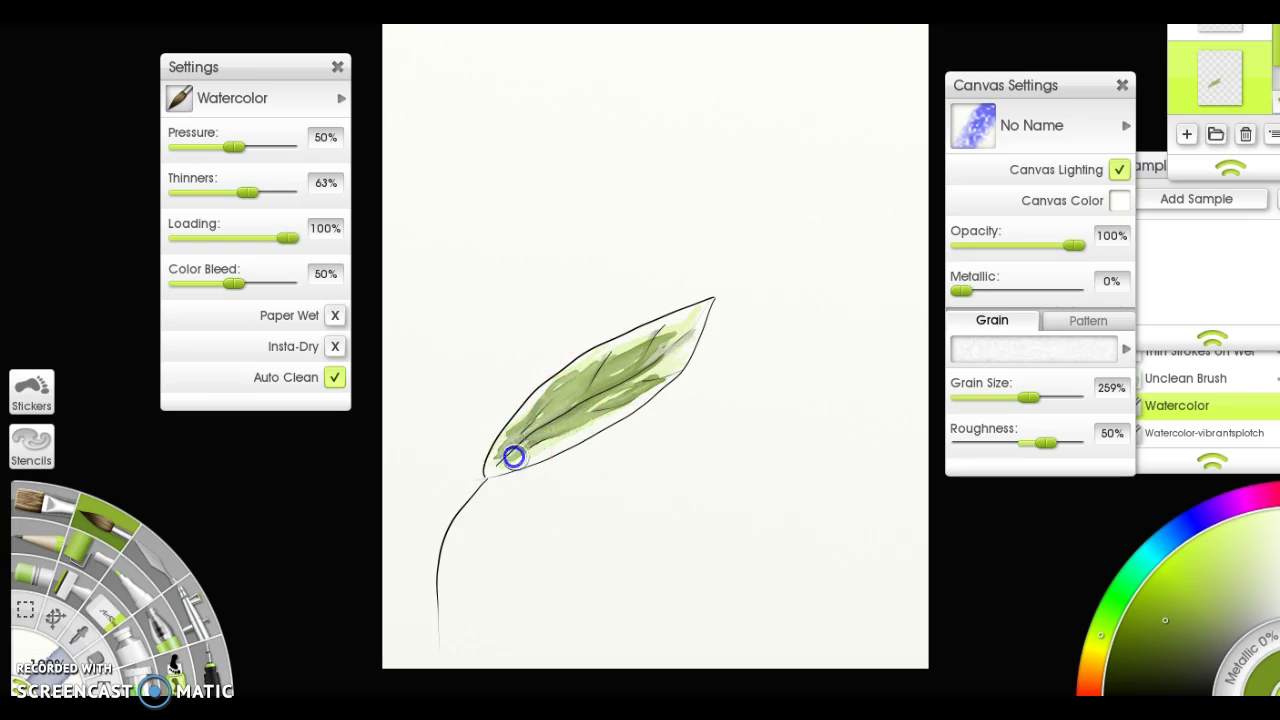
mouse_move(592, 403)
left_mouse_down()
mouse_move(650, 375)
mouse_move(690, 341)
mouse_move(623, 377)
mouse_move(691, 333)
mouse_move(622, 356)
left_mouse_up()
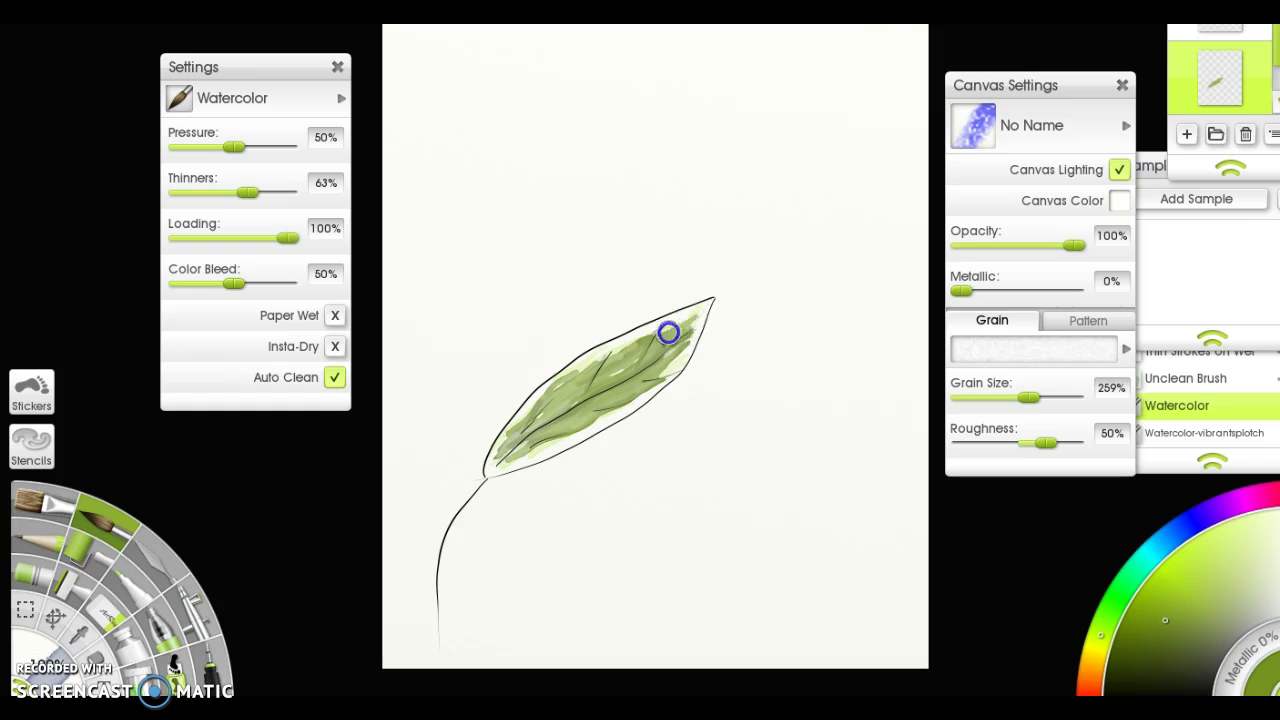
mouse_move(680, 345)
left_mouse_down()
mouse_move(599, 418)
mouse_move(640, 384)
mouse_move(503, 462)
left_mouse_up()
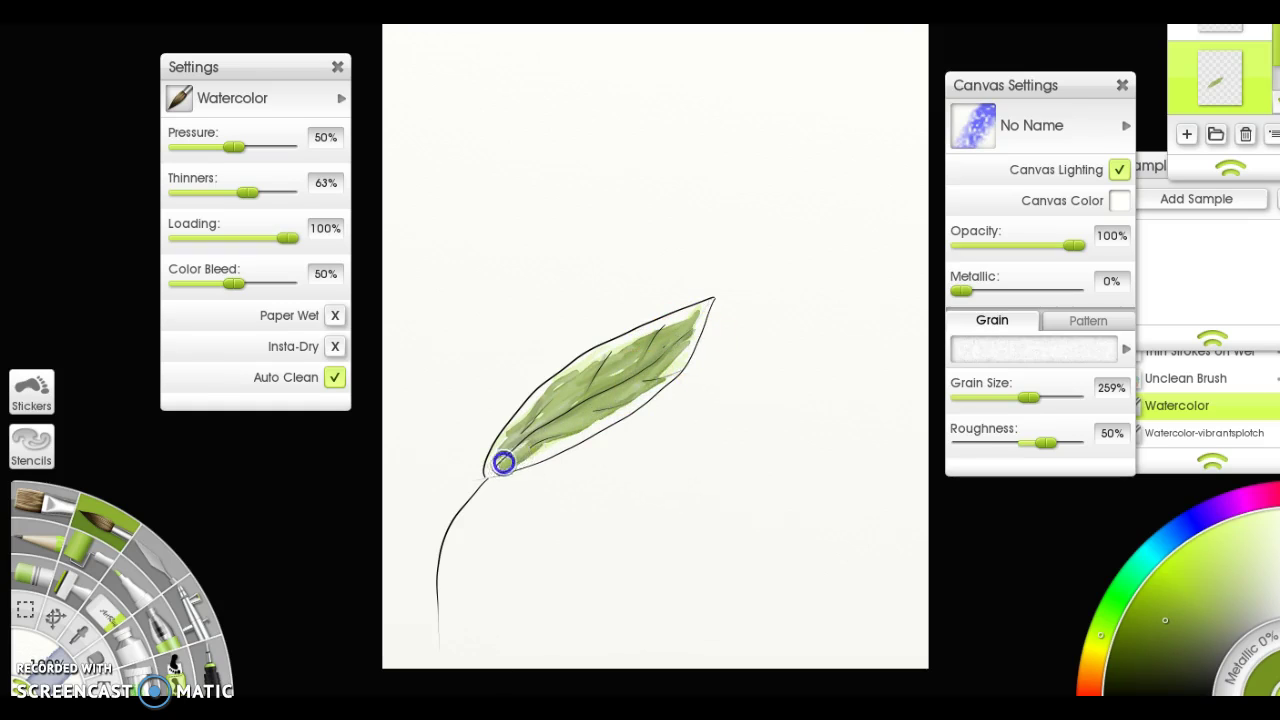
mouse_move(600, 373)
left_mouse_down()
mouse_move(559, 384)
mouse_move(582, 368)
mouse_move(529, 432)
mouse_move(658, 368)
mouse_move(514, 440)
left_mouse_up()
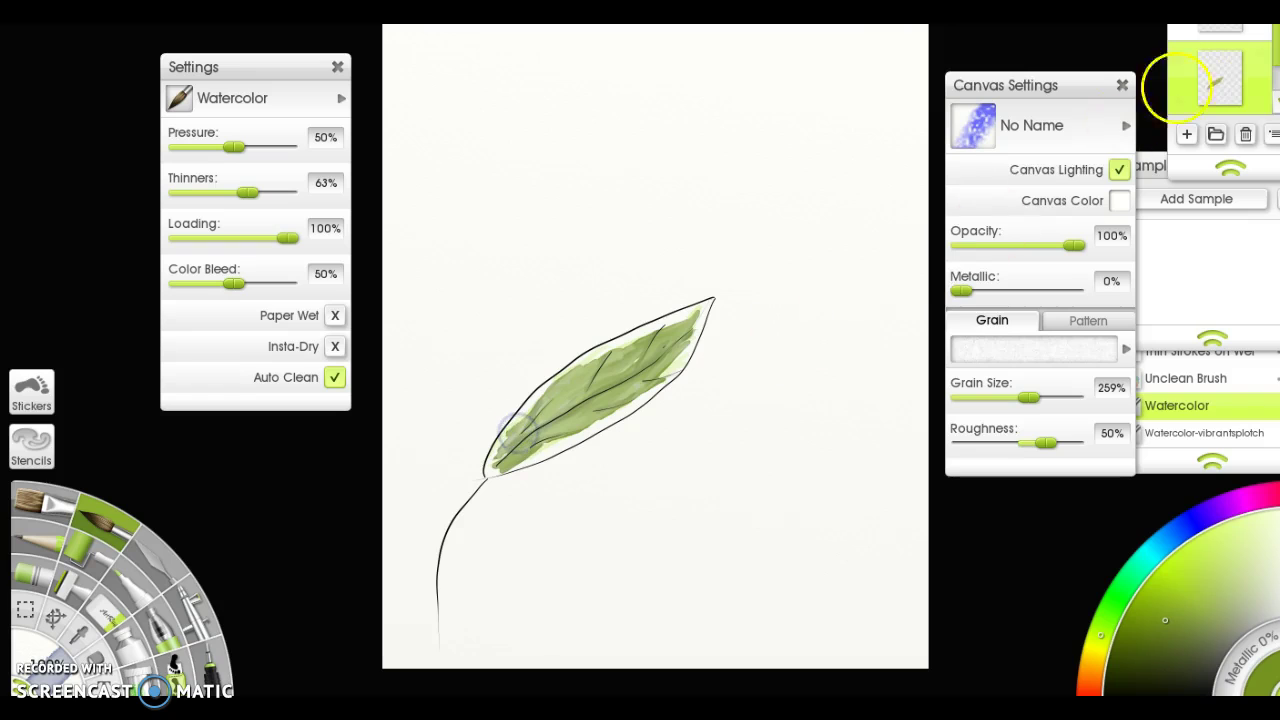
Extend the olive-green watercolor into the unpainted gaps near the leaf's edges and up to its tip.
mouse_move(710, 358)
left_mouse_down()
mouse_move(647, 380)
mouse_move(686, 354)
left_mouse_up()
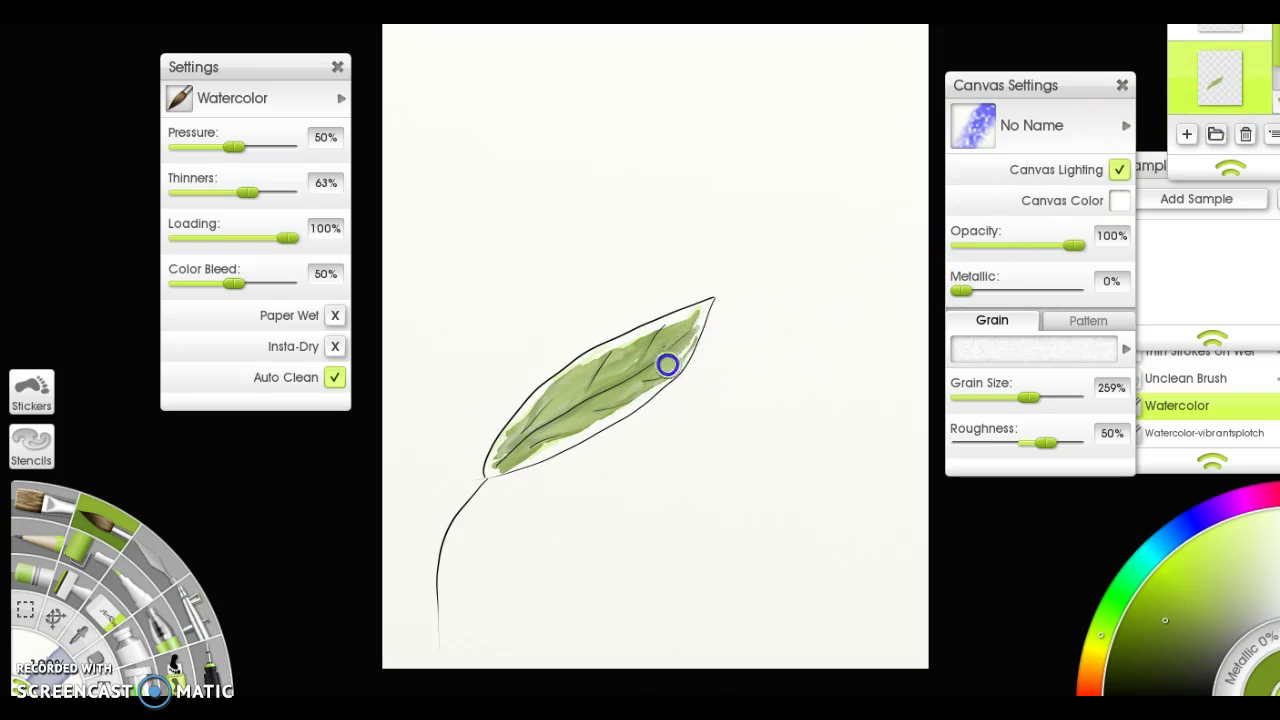
mouse_move(571, 435)
left_mouse_down()
mouse_move(606, 413)
mouse_move(530, 461)
mouse_move(657, 381)
mouse_move(702, 316)
left_mouse_up()
left_click_drag(642, 343, 662, 331)
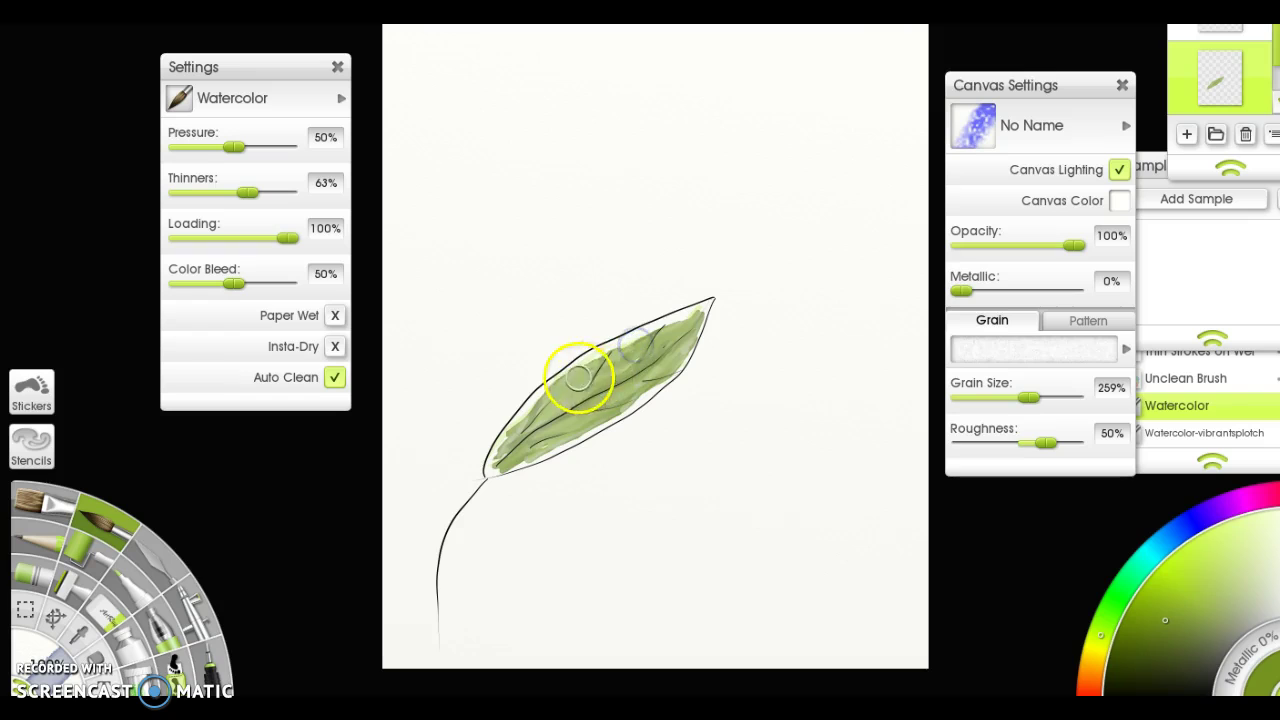
mouse_move(582, 374)
left_mouse_down()
mouse_move(642, 339)
mouse_move(578, 374)
mouse_move(677, 324)
mouse_move(574, 374)
mouse_move(691, 311)
left_mouse_up()
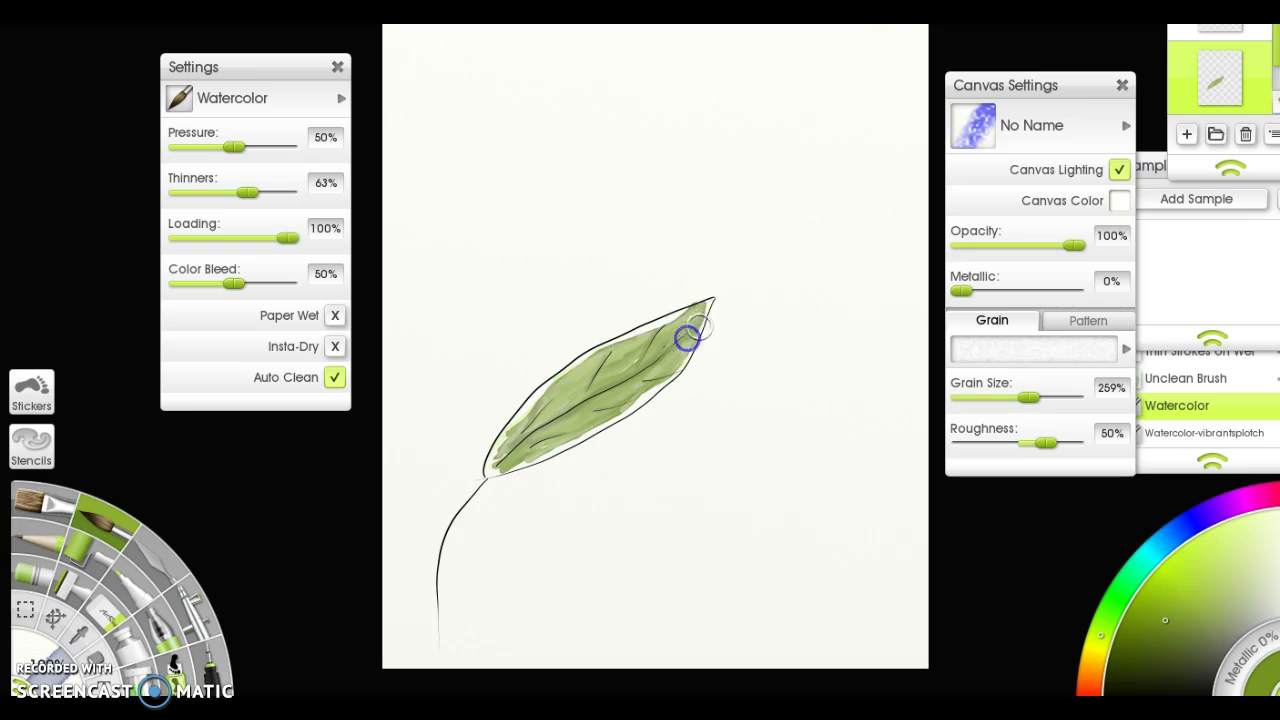
mouse_move(628, 403)
left_mouse_down()
mouse_move(597, 382)
mouse_move(574, 386)
mouse_move(578, 374)
mouse_move(489, 456)
mouse_move(556, 388)
mouse_move(622, 394)
mouse_move(641, 377)
mouse_move(628, 394)
mouse_move(668, 340)
mouse_move(637, 385)
left_mouse_up()
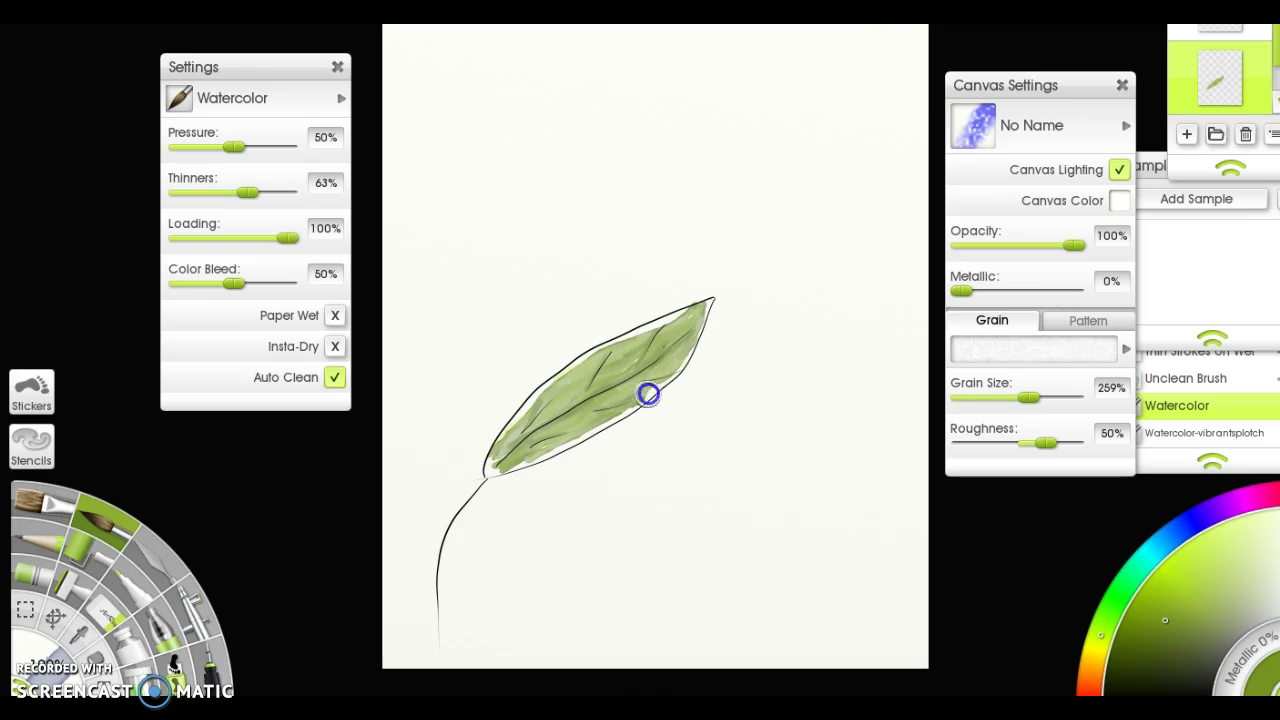
mouse_move(592, 462)
left_mouse_down()
mouse_move(580, 446)
mouse_move(664, 451)
left_mouse_up()
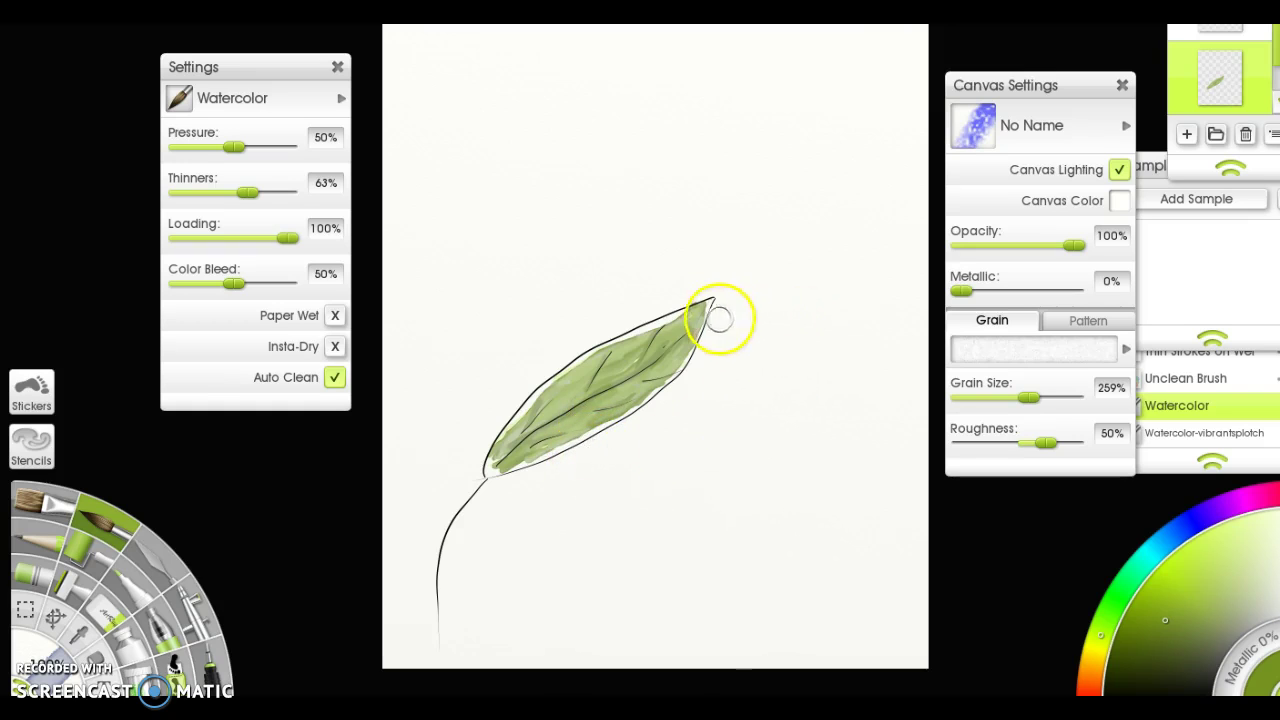
left_click_drag(701, 308, 707, 307)
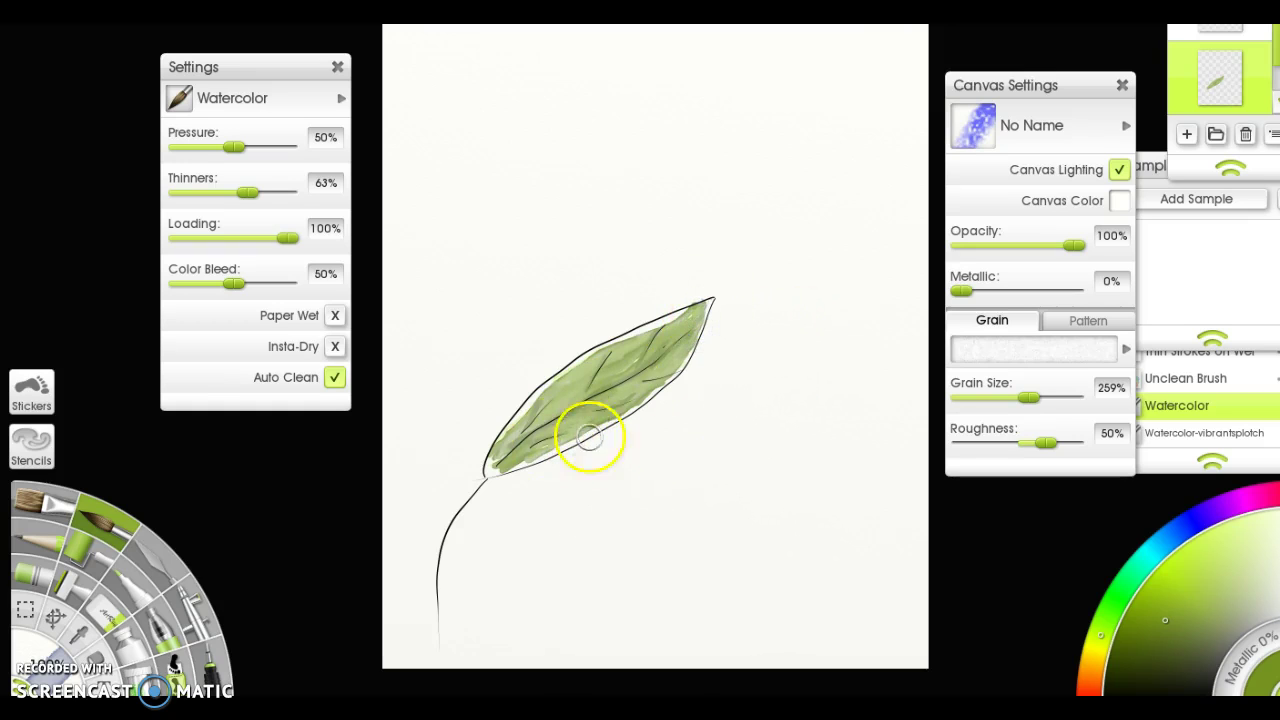
mouse_move(501, 527)
left_mouse_down()
mouse_move(474, 534)
mouse_move(476, 513)
left_mouse_up()
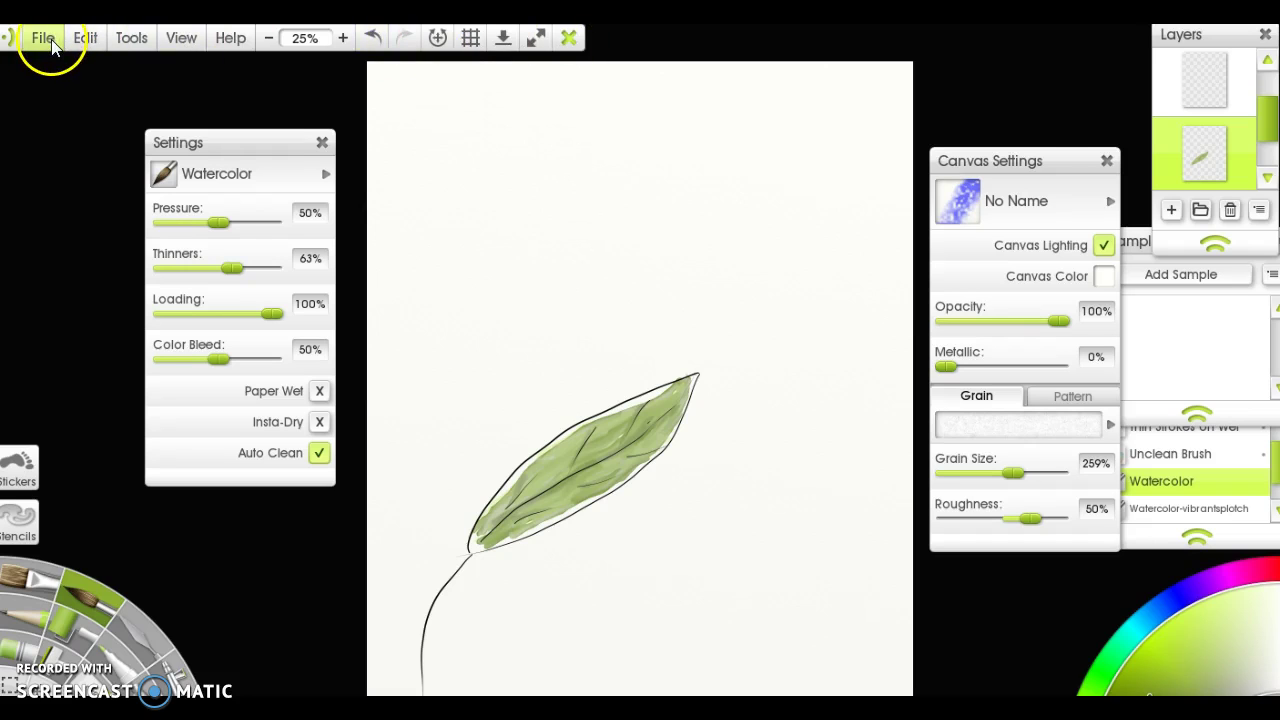
Save the painting as "basicleaf" in ArtRage Painting (*.ptg) format in the ArtRage Paintings folder.
left_click(46, 40)
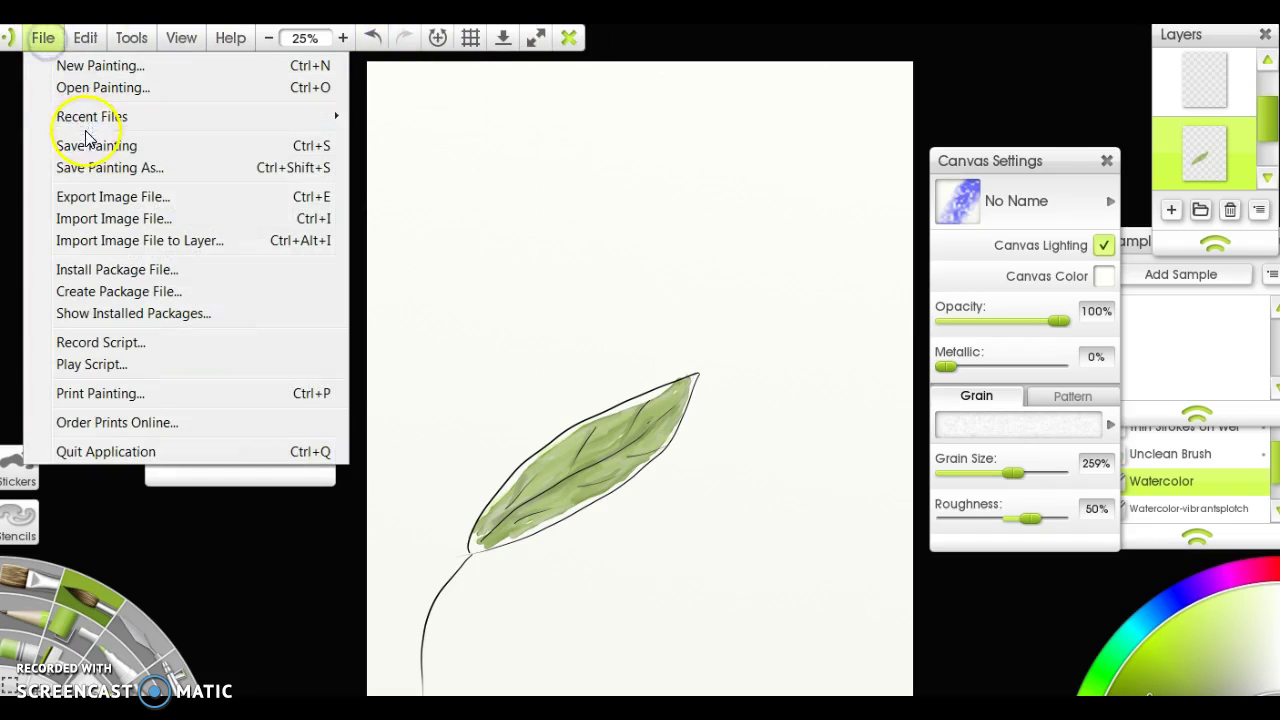
left_click(86, 168)
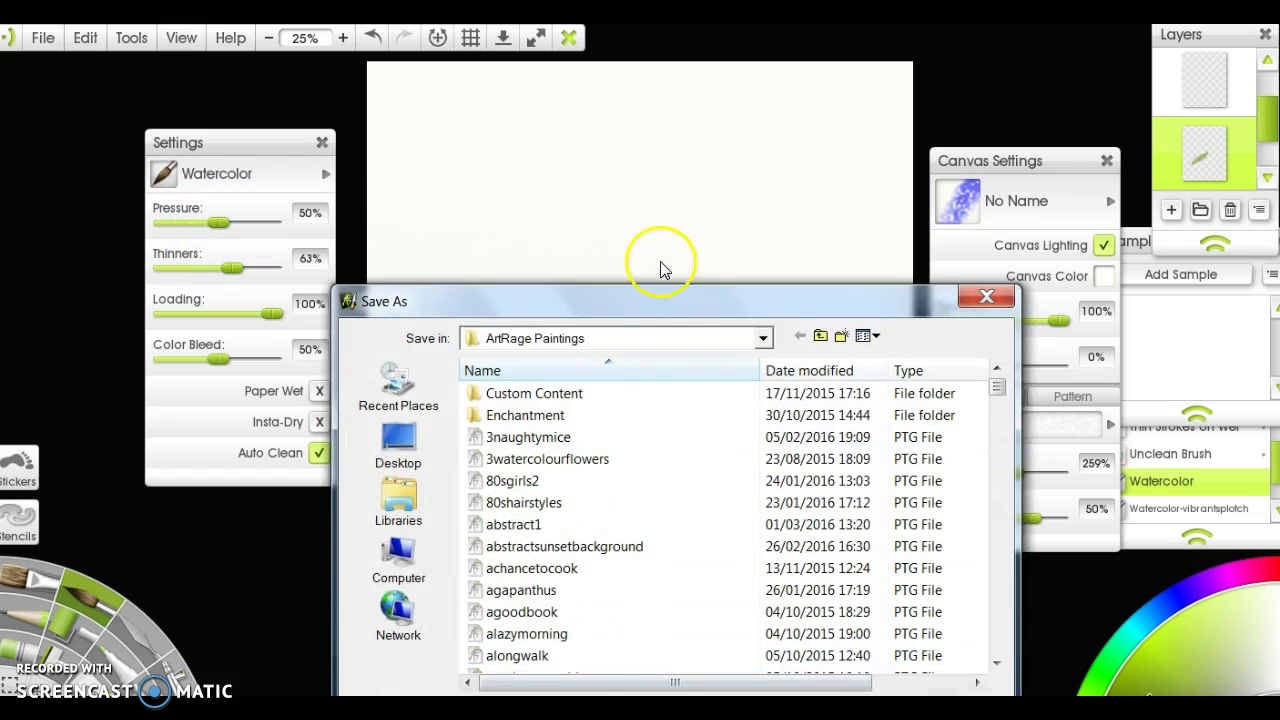
left_click_drag(627, 295, 627, 207)
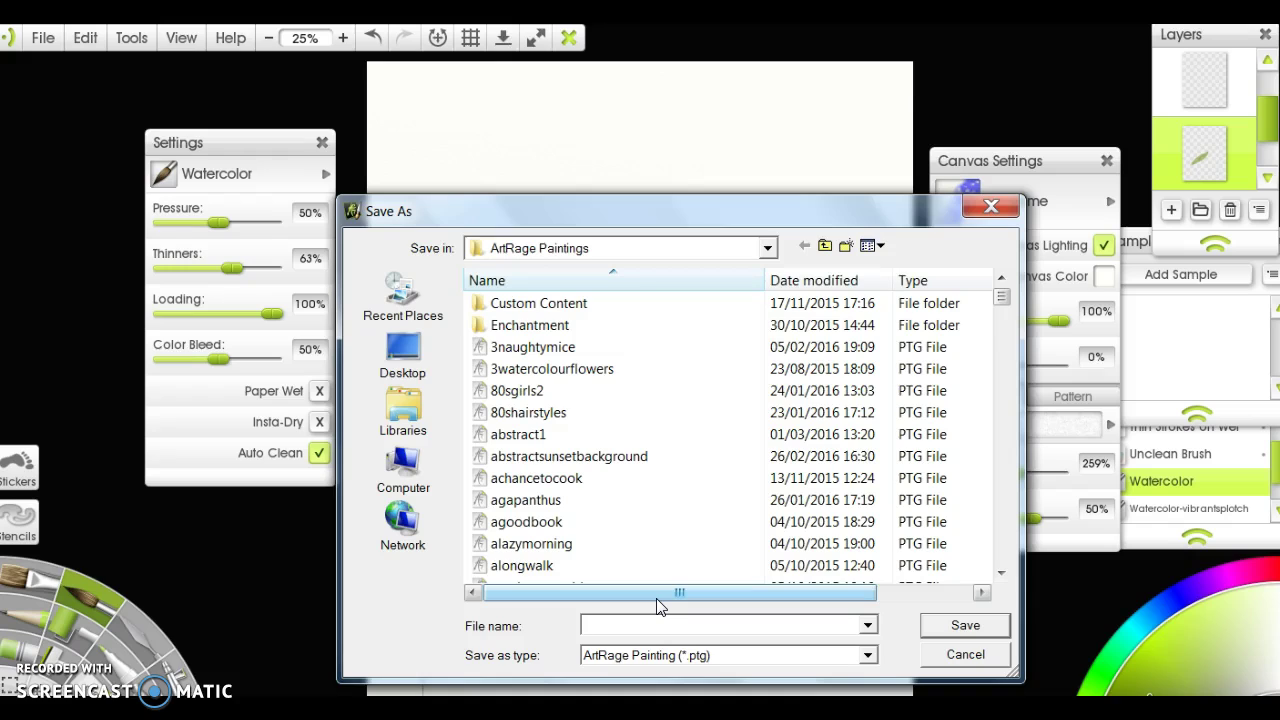
type("basicleaf")
left_click(965, 624)
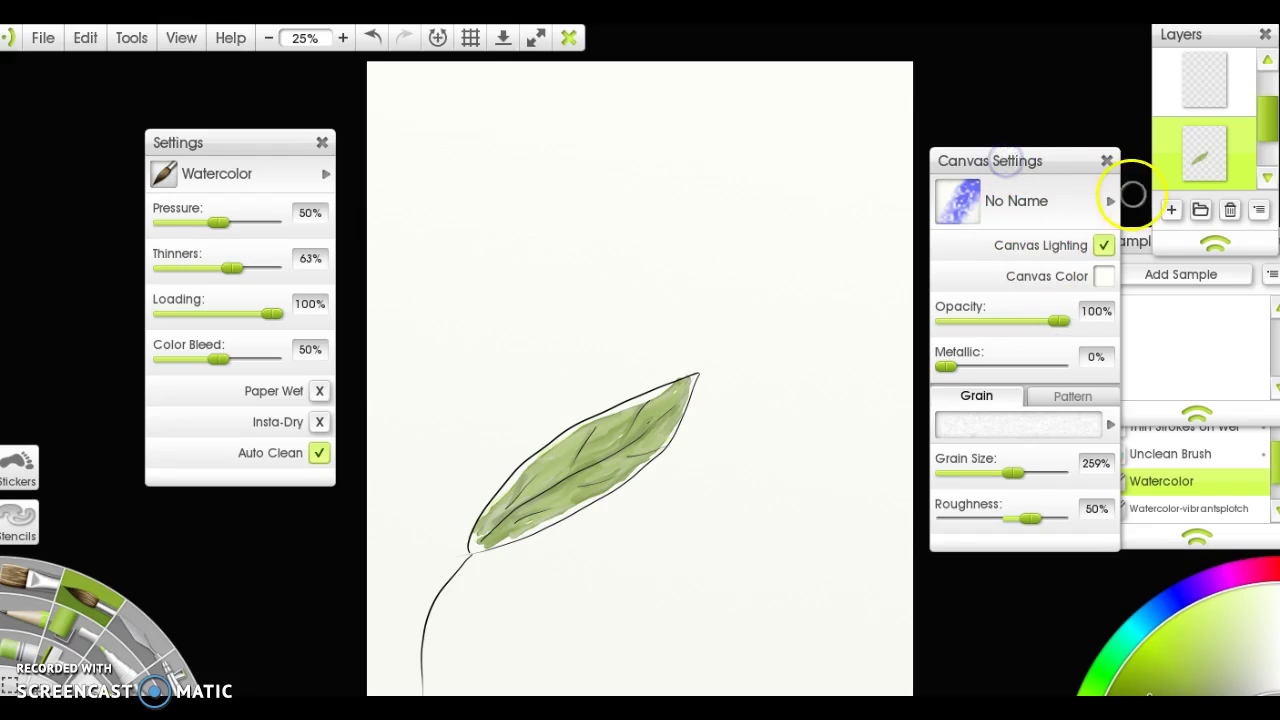
Set the canvas opacity to 0% so the painting has a transparent background.
left_click(1107, 161)
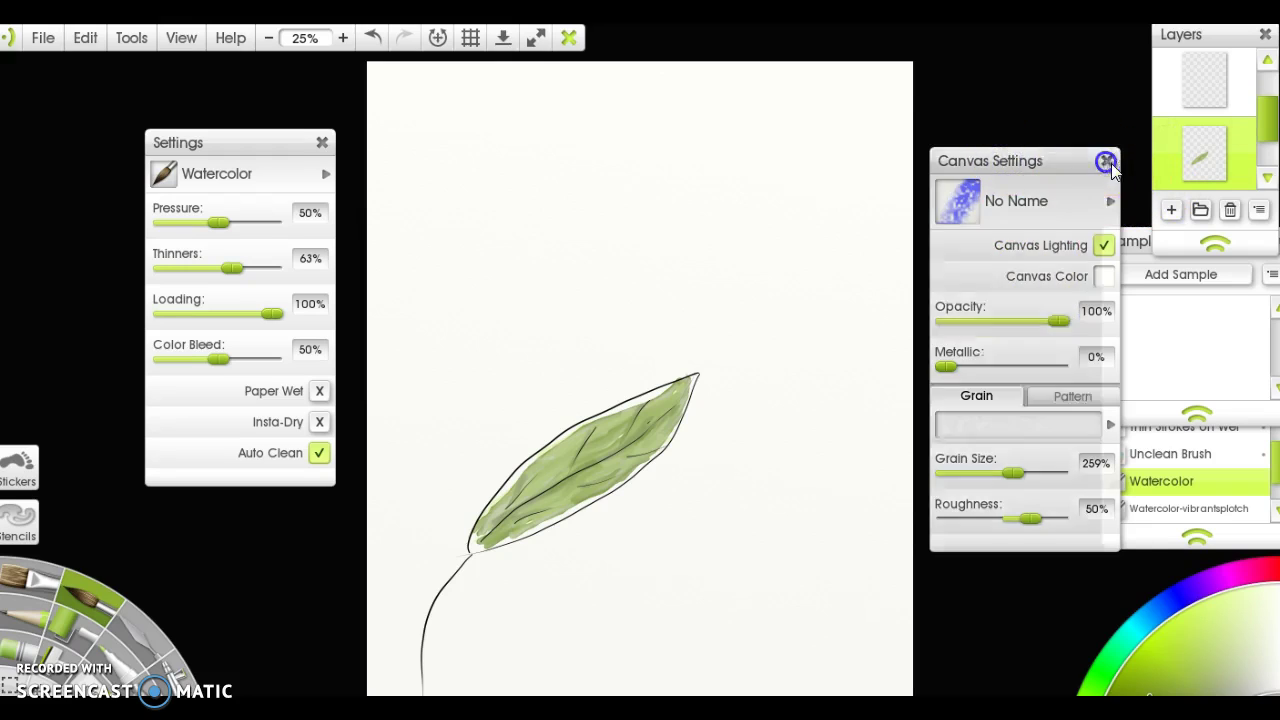
left_click(1259, 212)
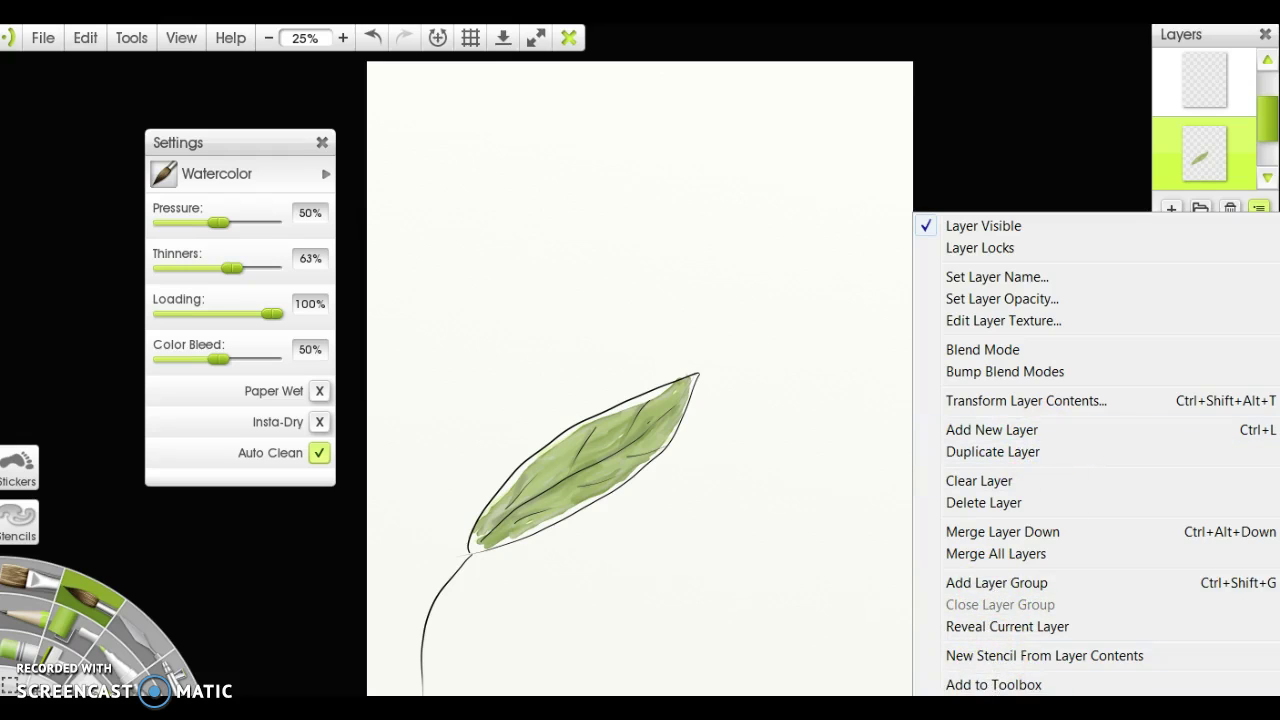
left_click(948, 690)
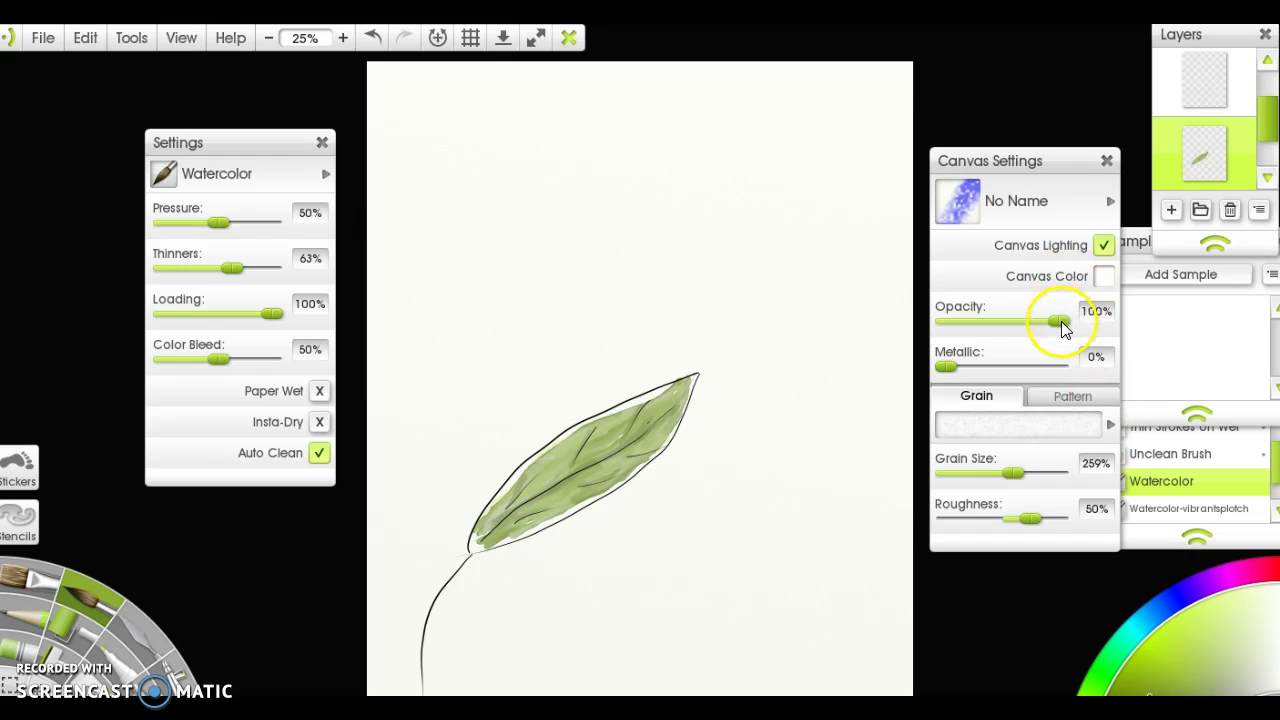
left_click_drag(1059, 320, 920, 313)
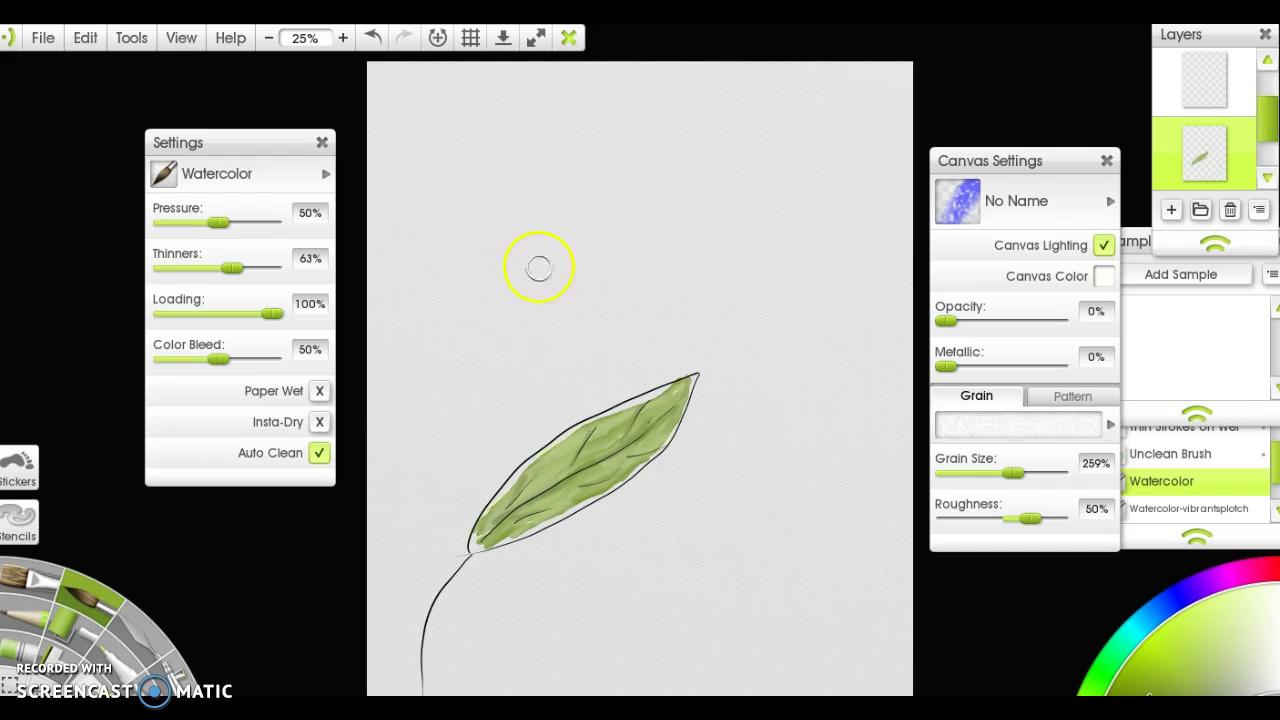
Export the painting as the PNG image "basicleaf" in the dailyart2016(6) folder.
left_click(42, 38)
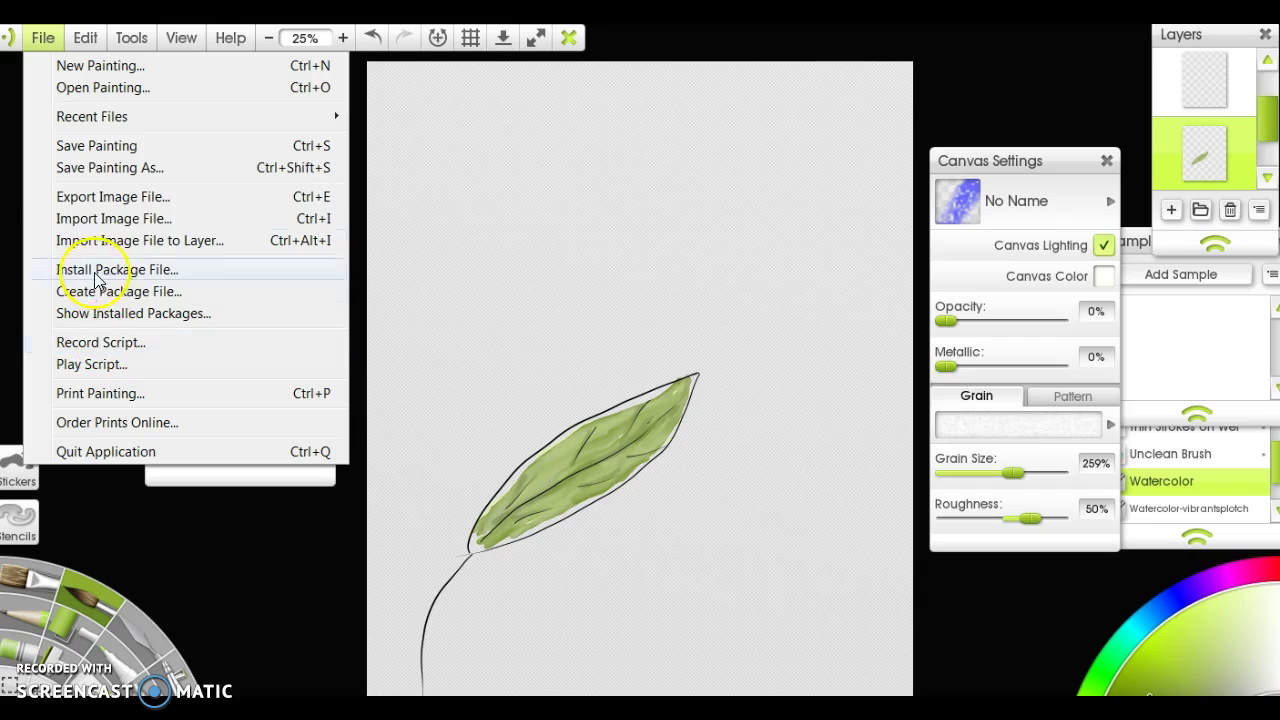
left_click(110, 200)
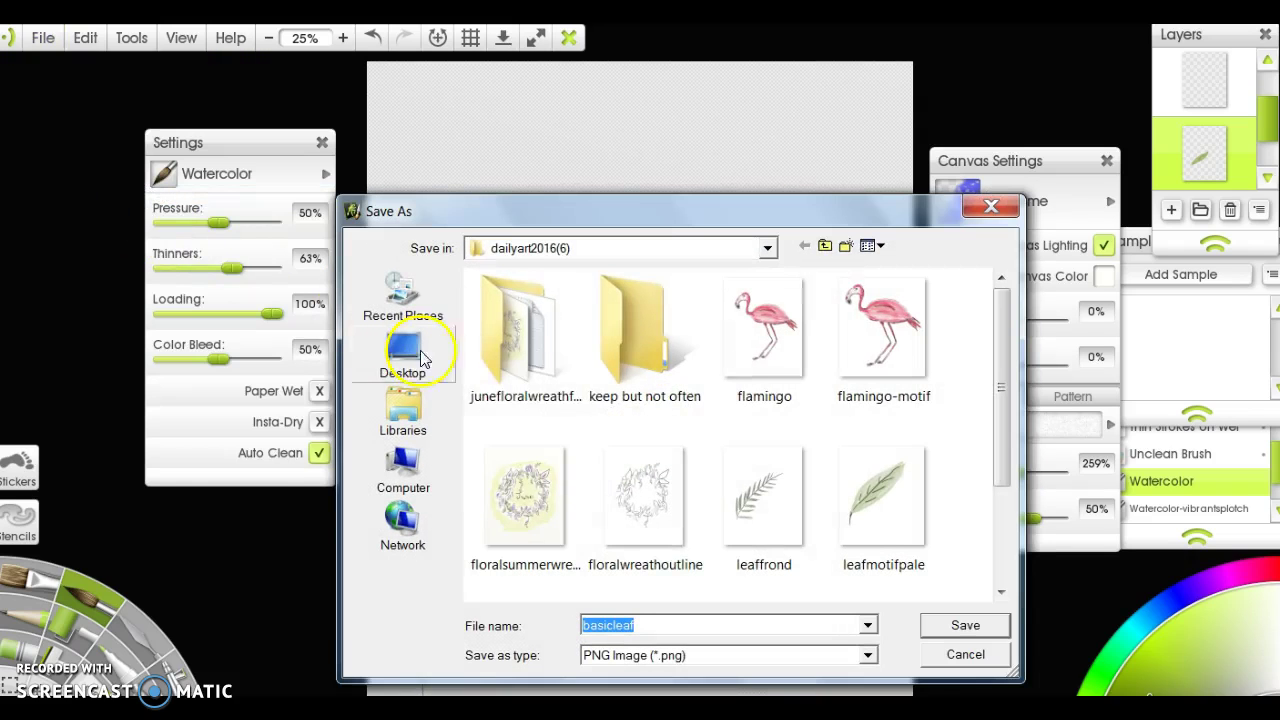
left_click(968, 628)
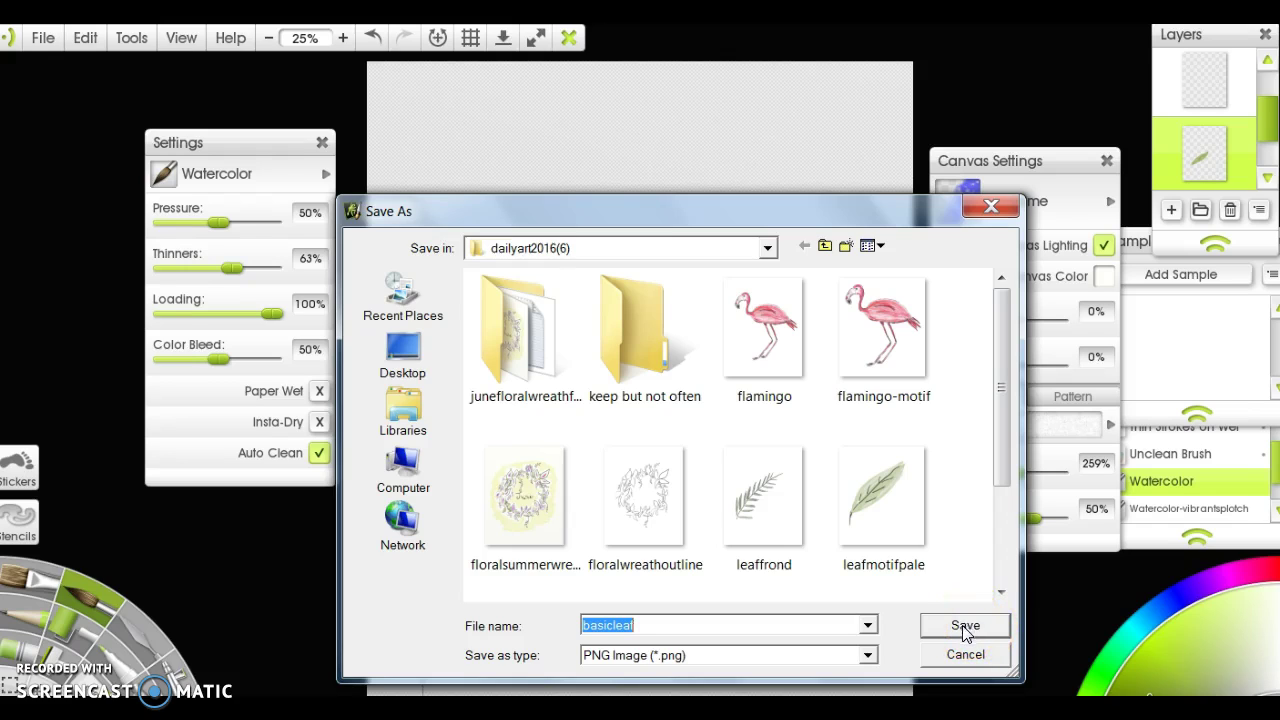
left_click(955, 628)
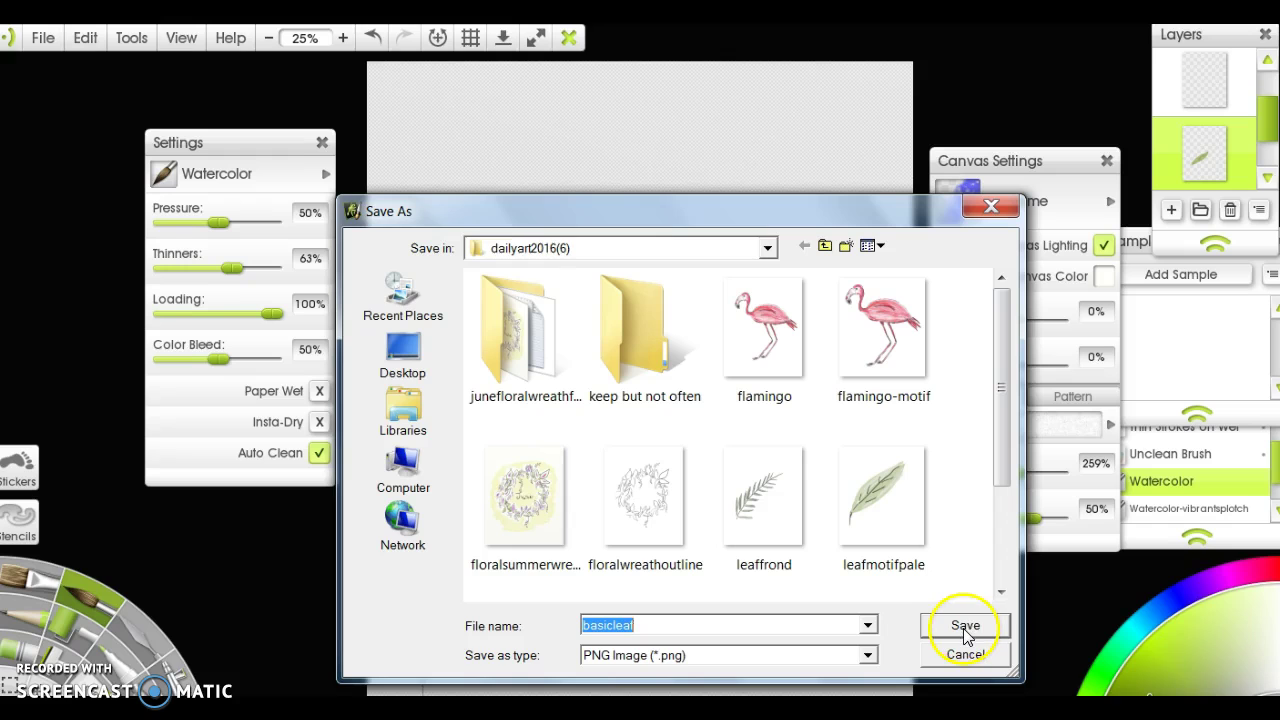
left_click(966, 630)
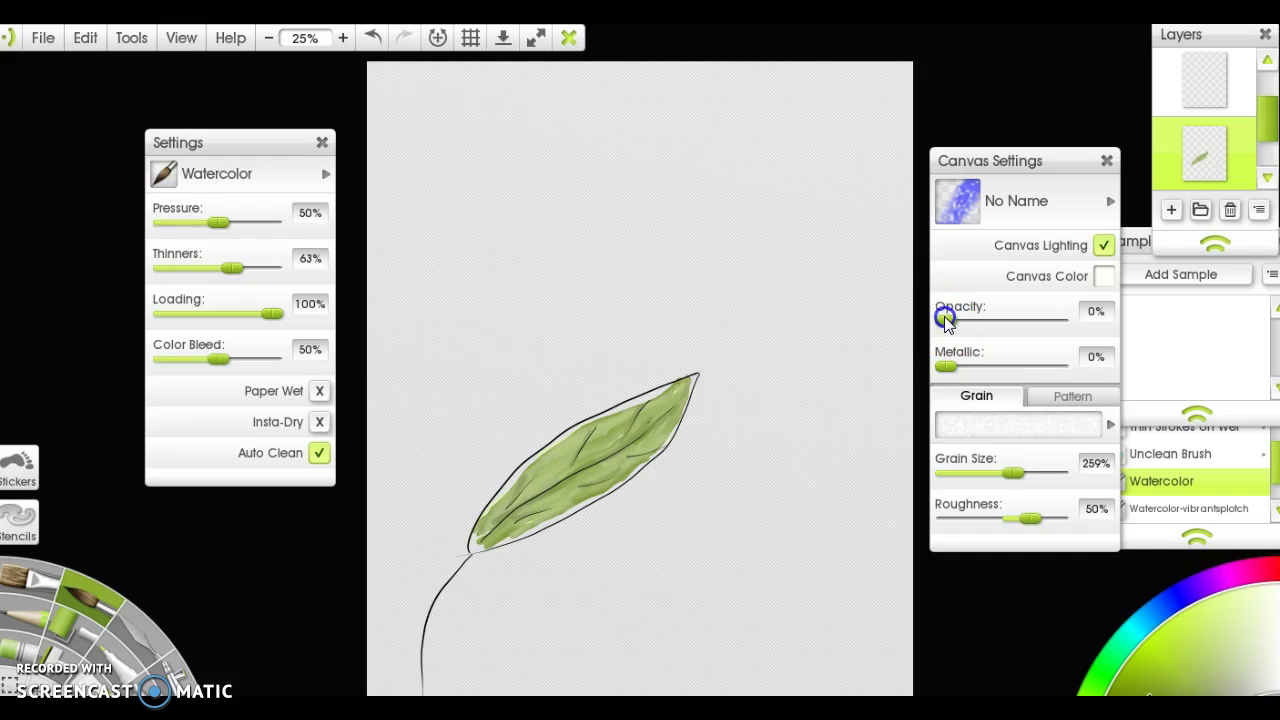
Set the canvas opacity to 100% and save the painting under its existing file name.
left_click_drag(947, 322, 1085, 315)
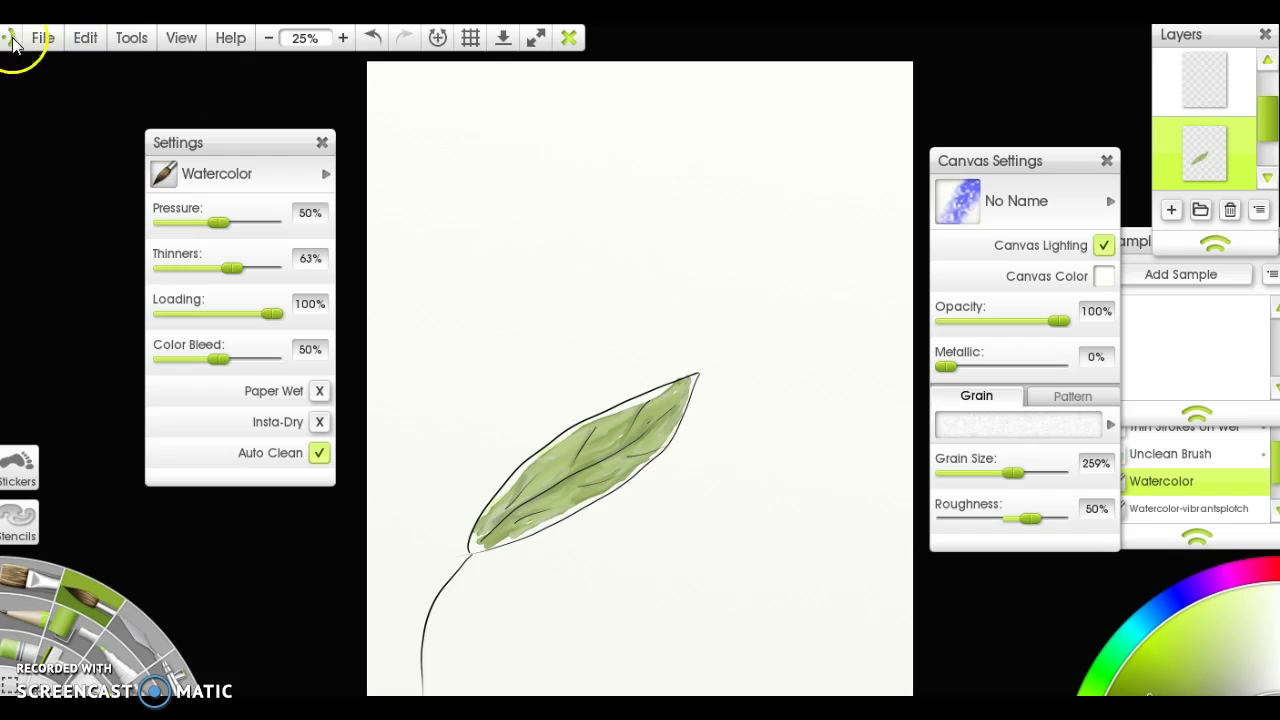
left_click(12, 40)
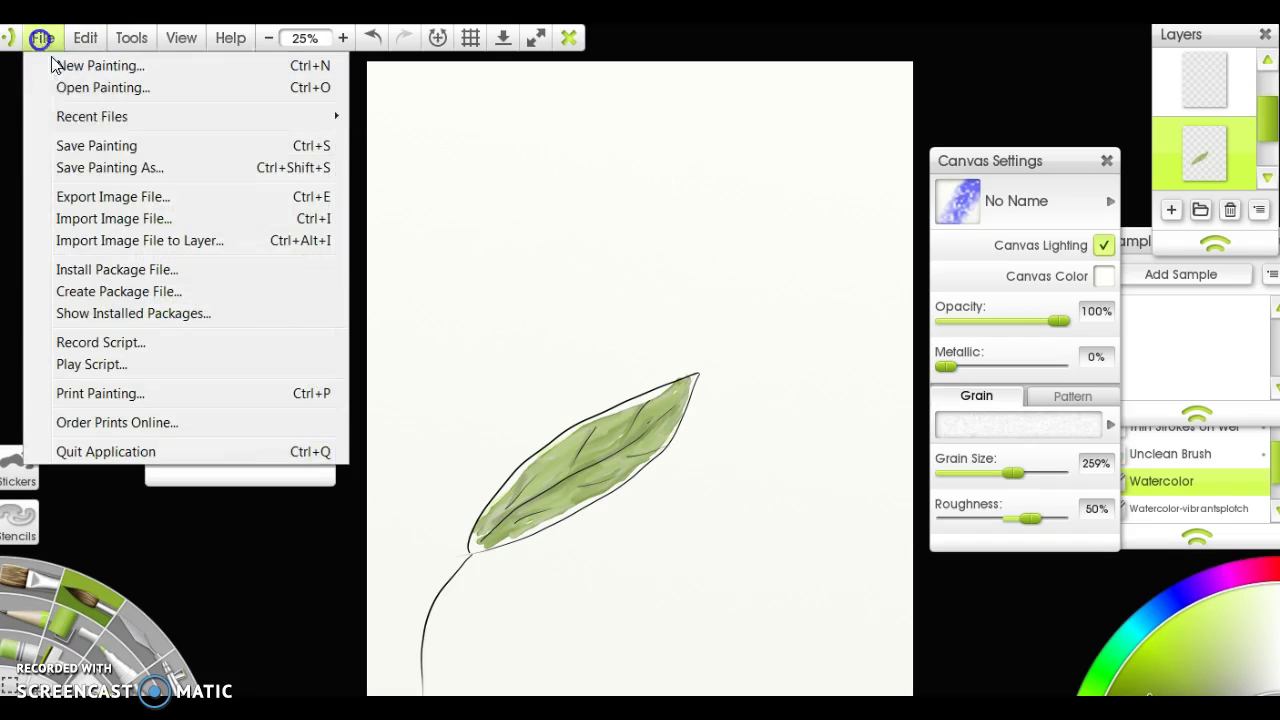
left_click(94, 143)
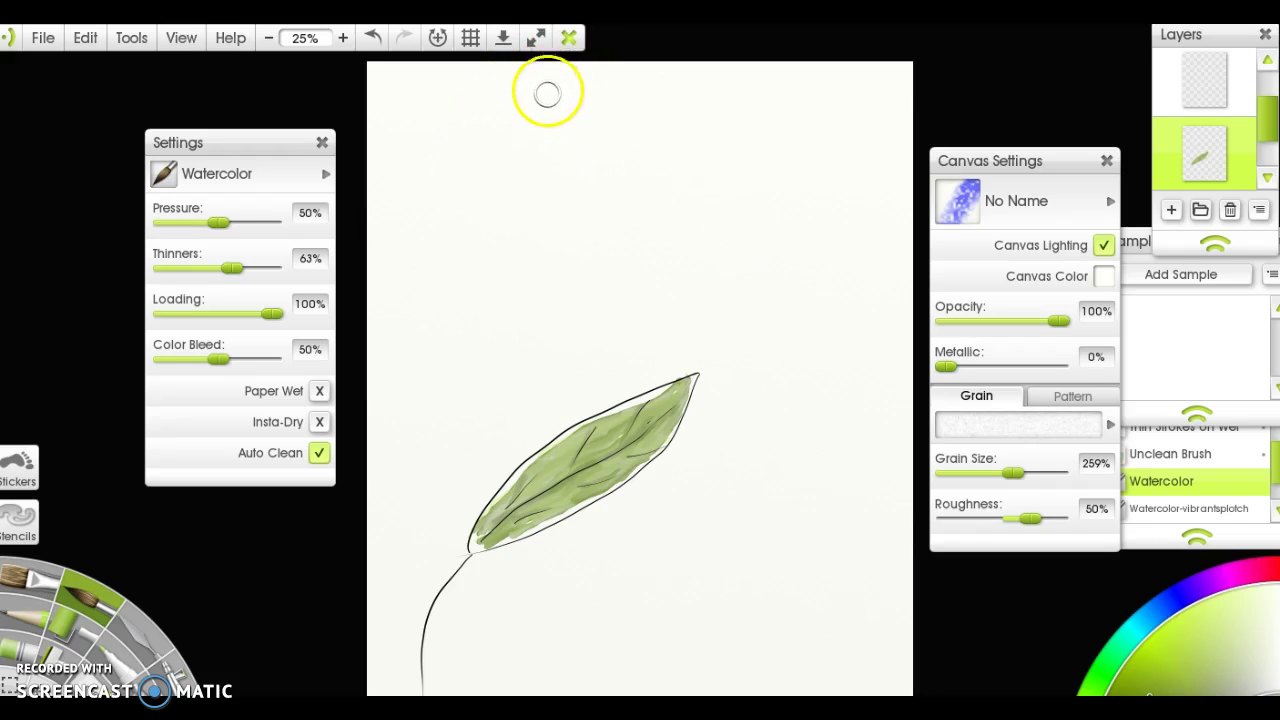
left_click(568, 44)
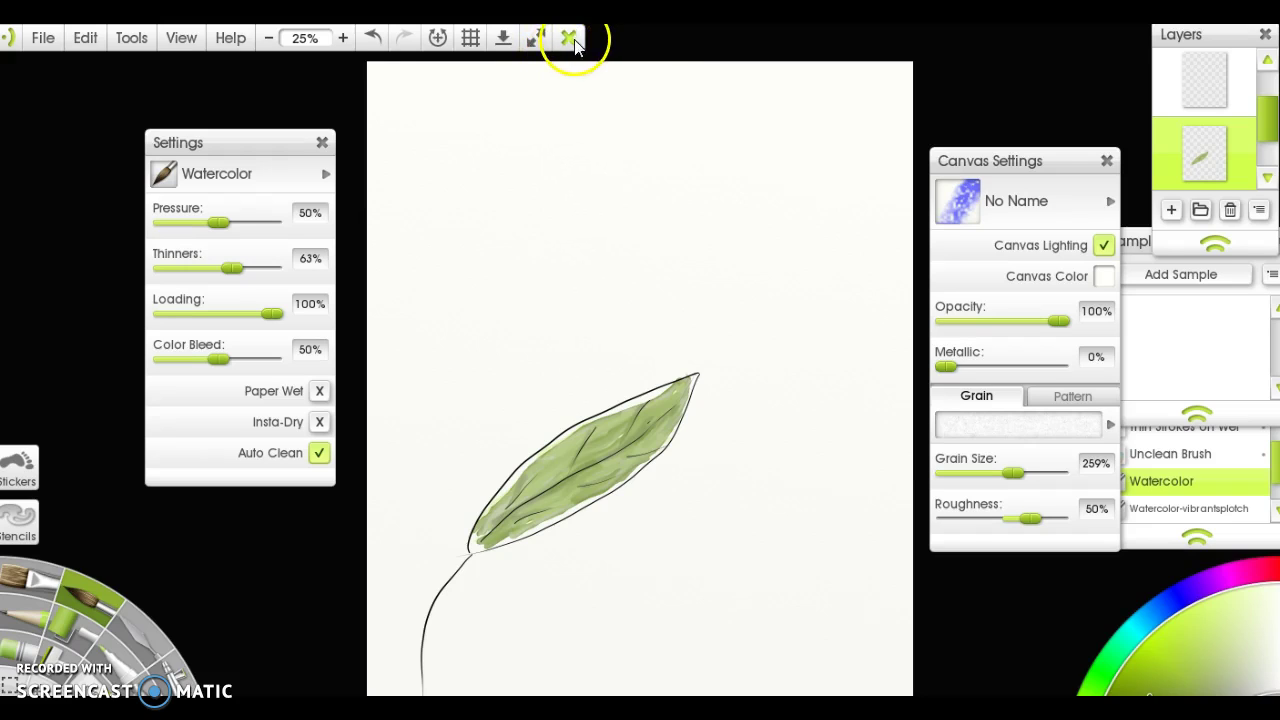